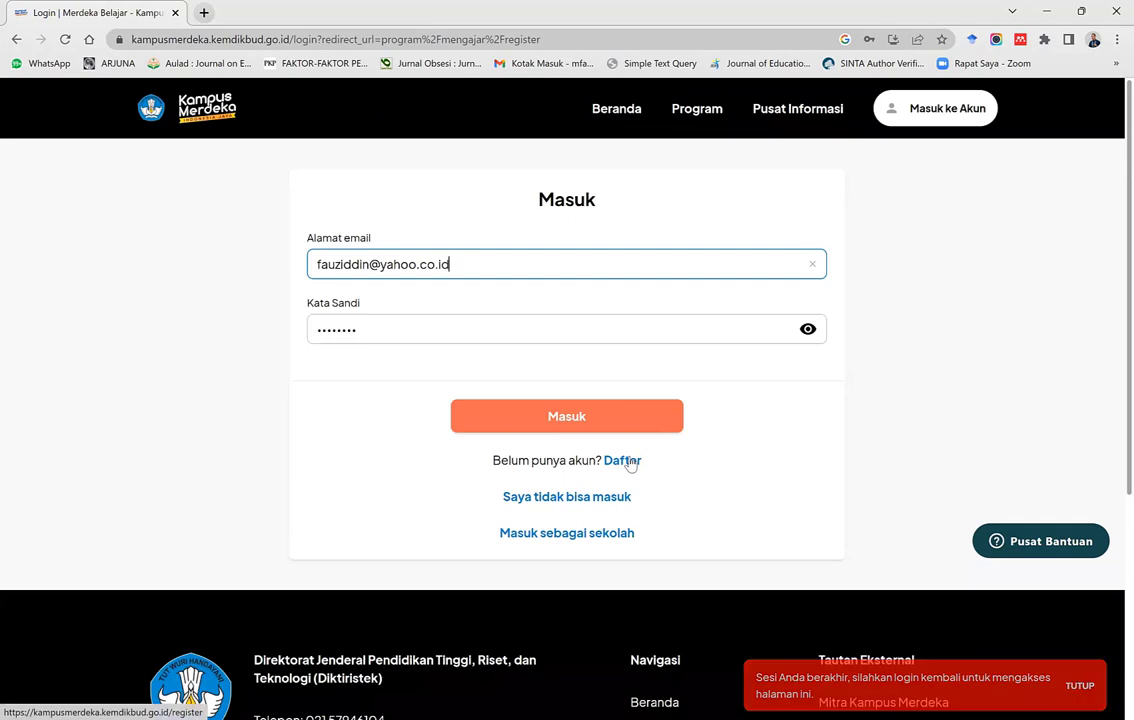
Open the account registration form and view the roles available for sign-up.
{"action": "left_click", "coordinate": [631, 461]}
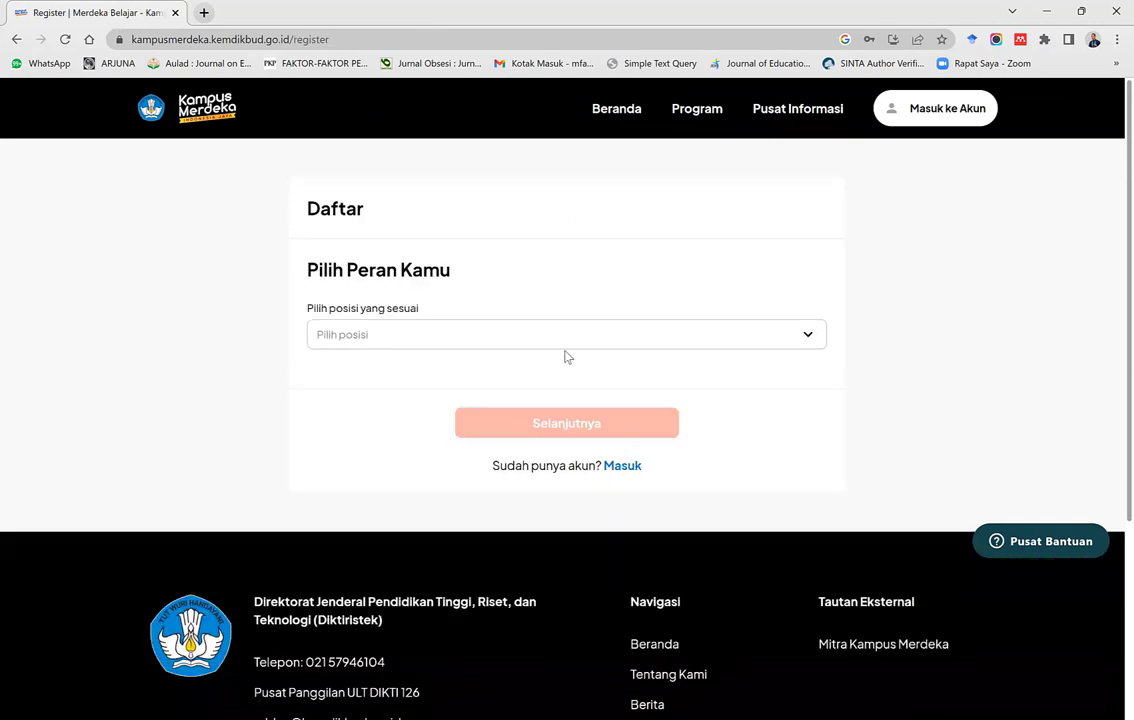
{"action": "left_click", "coordinate": [512, 340]}
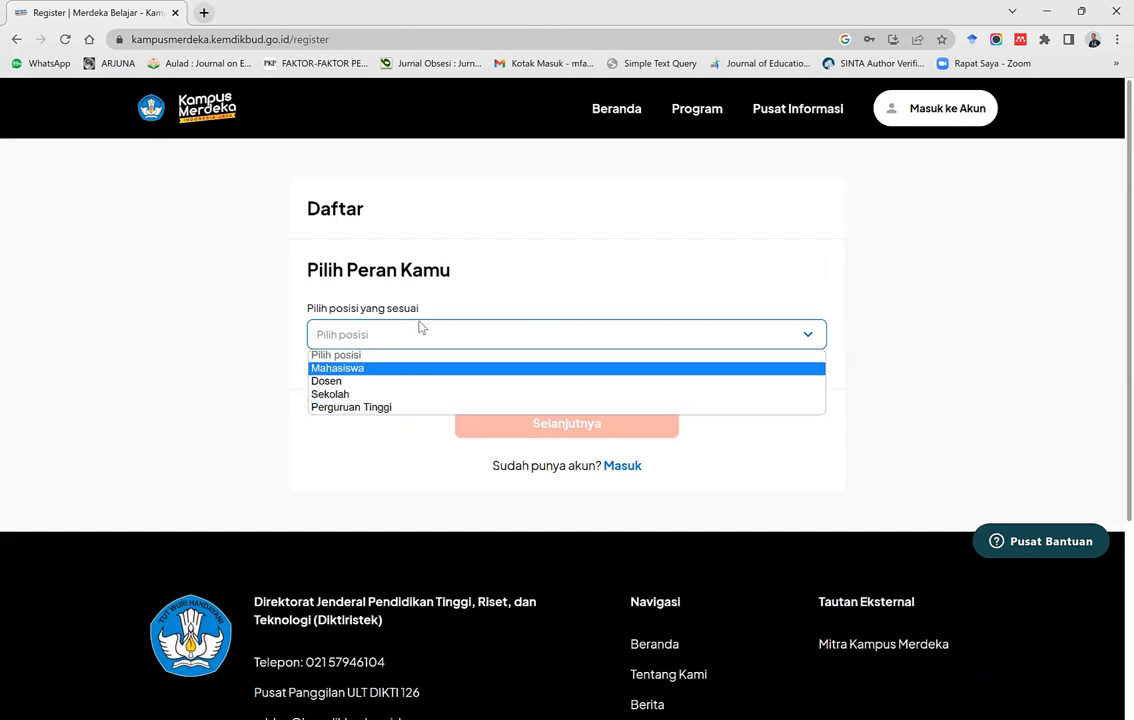
{"action": "left_click", "coordinate": [268, 302]}
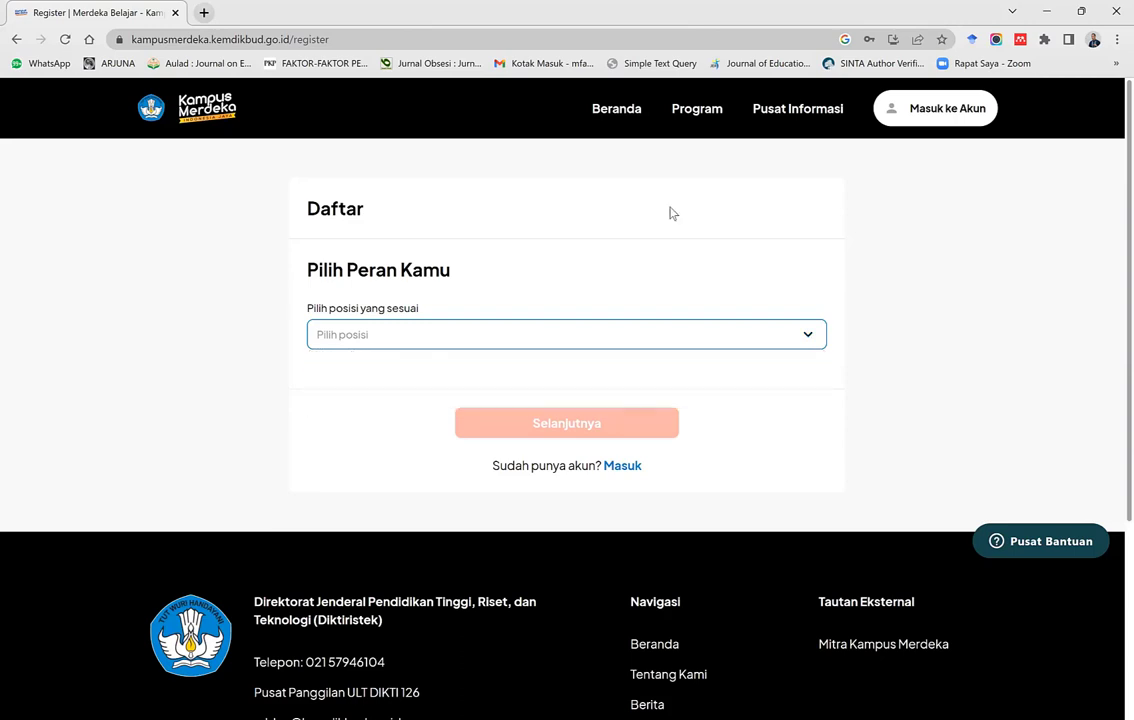
Return to the account login form and sign in with the prefilled credentials.
{"action": "left_click", "coordinate": [941, 112]}
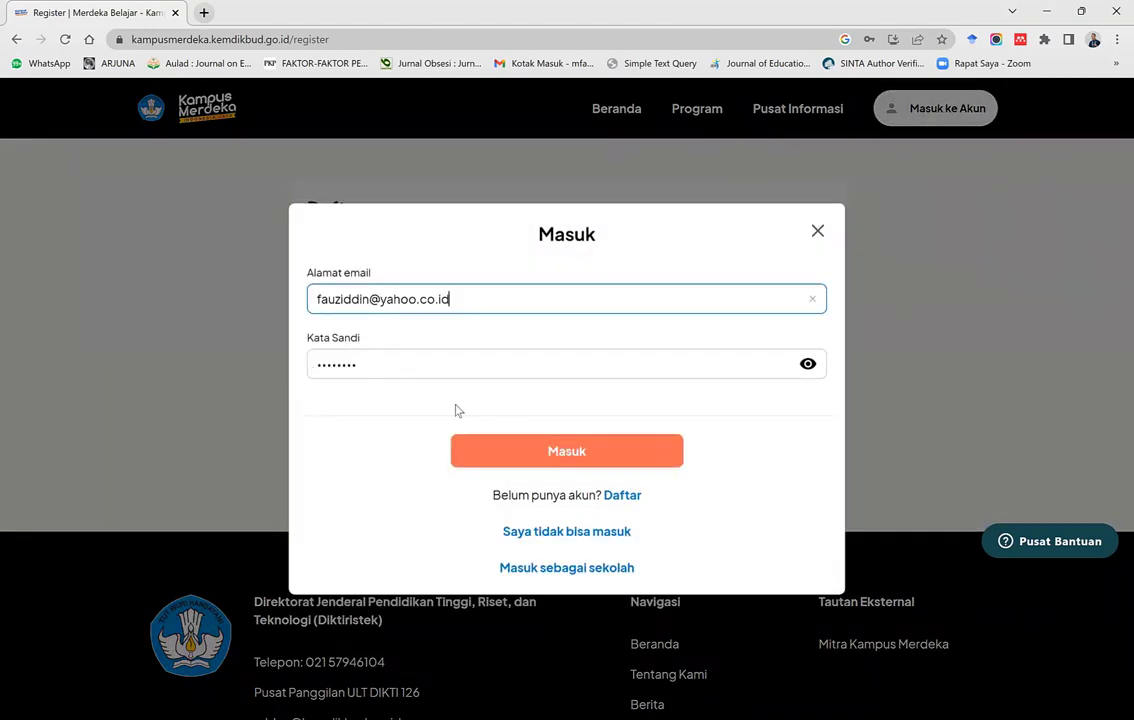
{"action": "left_click", "coordinate": [601, 460]}
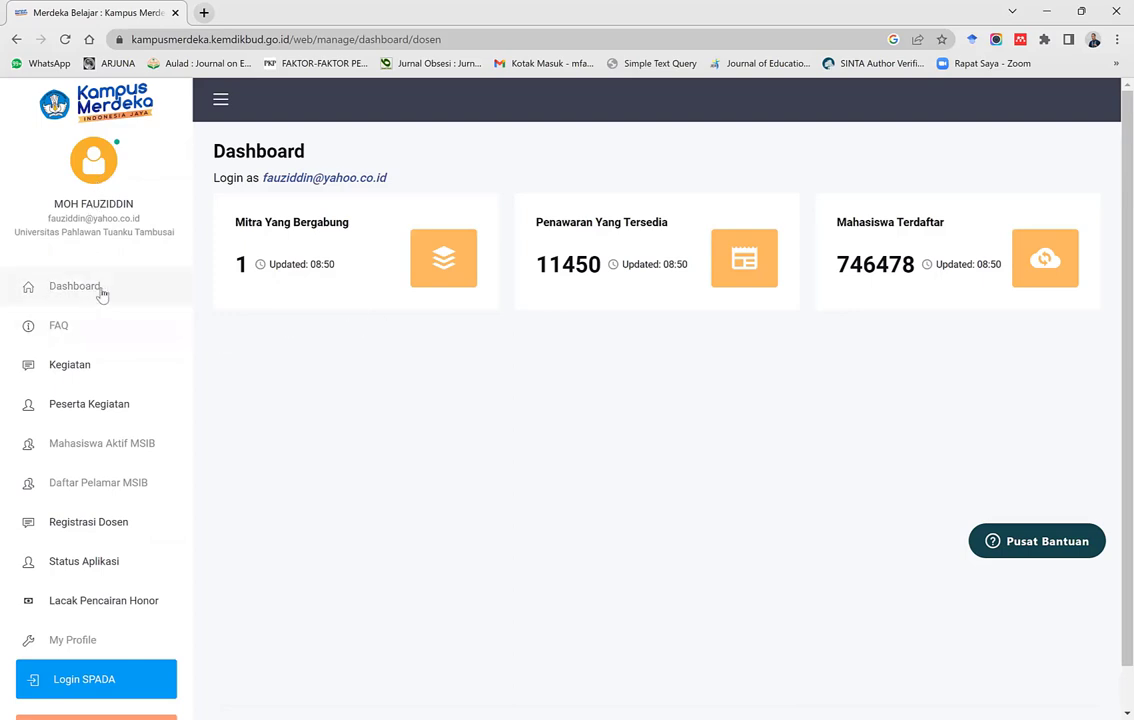
View the personal information in My Profile and return to the dashboard.
{"action": "left_click", "coordinate": [78, 644]}
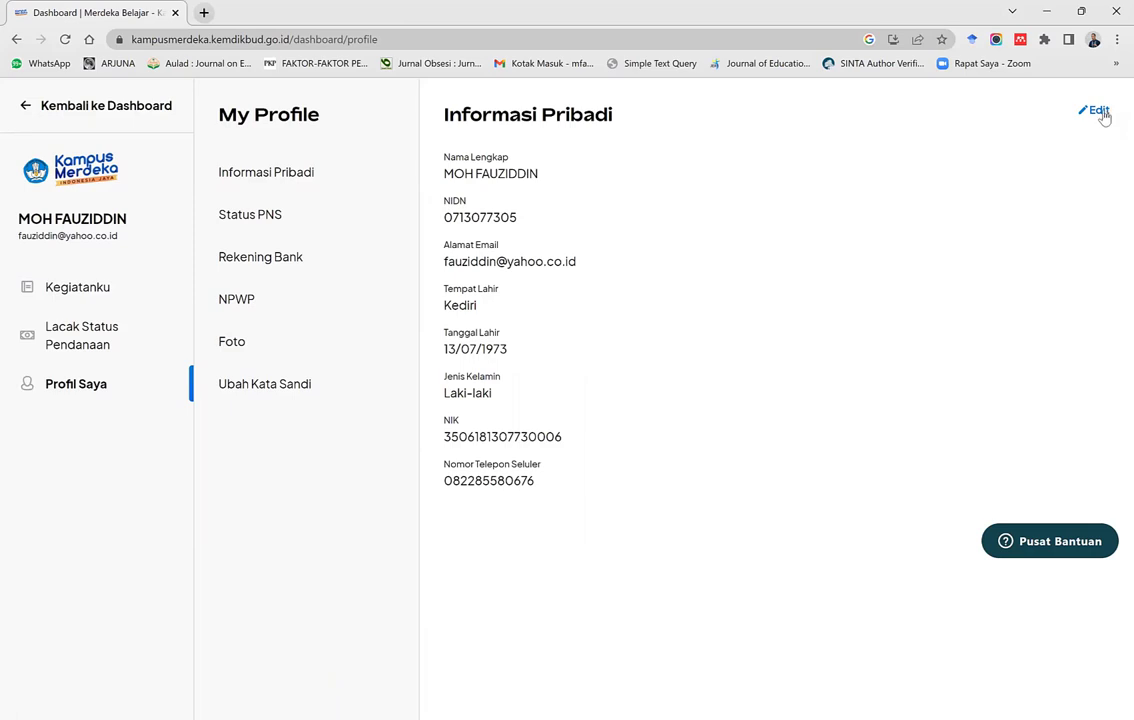
{"action": "left_click", "coordinate": [42, 110]}
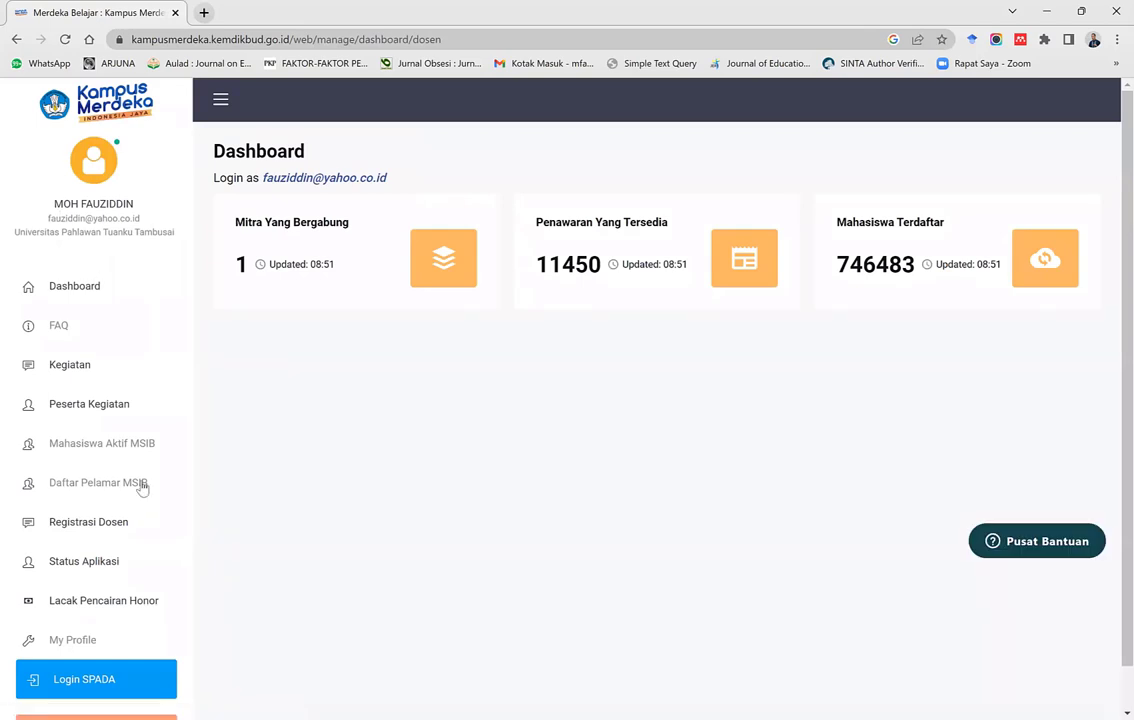
Open the program Kampus Mengajar Angkatan 5 Tahun 2023 from Mengajar di Sekolah in the lecturer registration.
{"action": "left_click", "coordinate": [118, 533]}
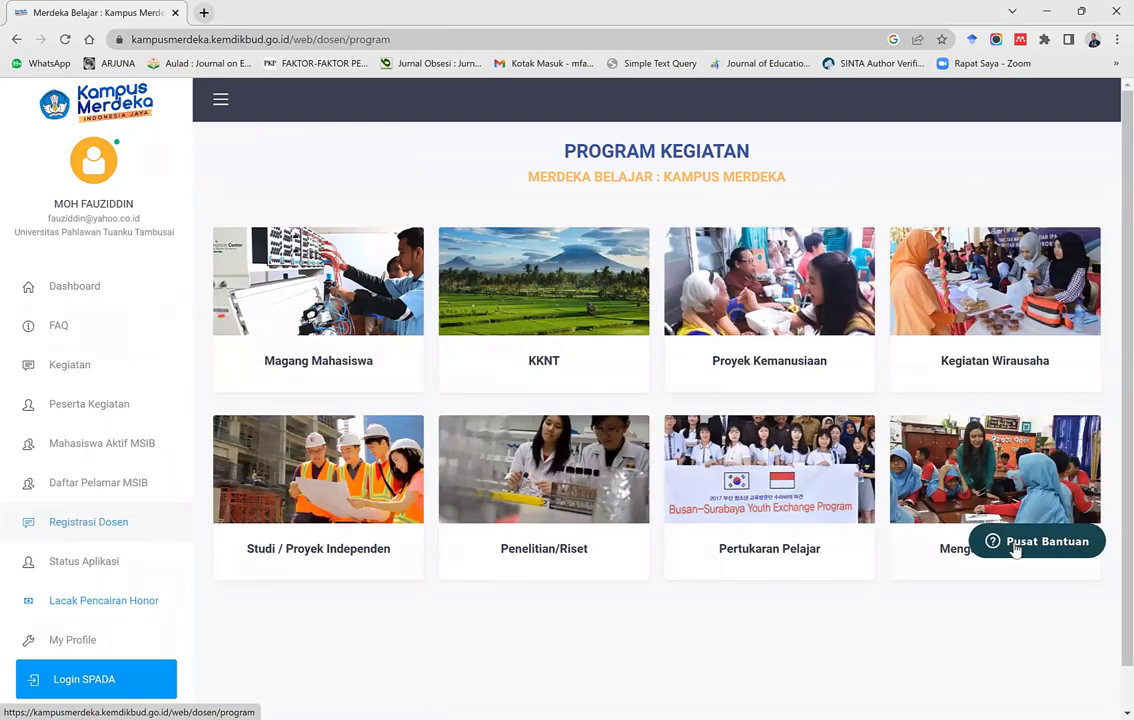
{"action": "scroll", "coordinate": [950, 500], "scroll_direction": "down", "scroll_amount": 1}
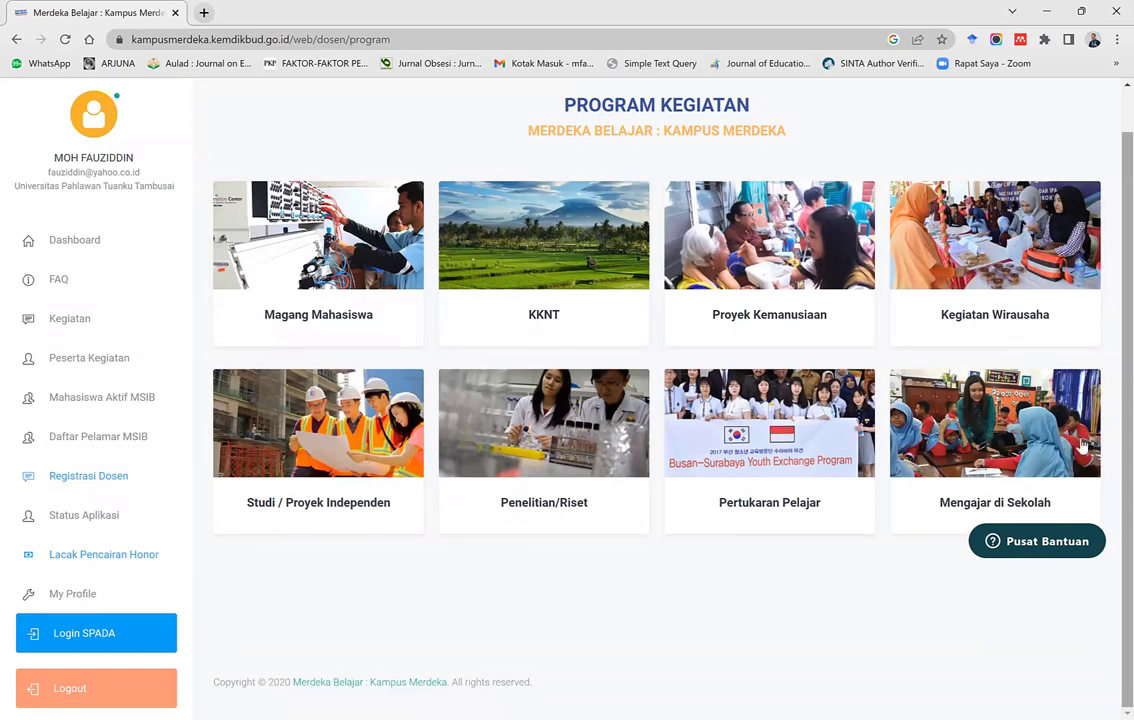
{"action": "left_click", "coordinate": [985, 497]}
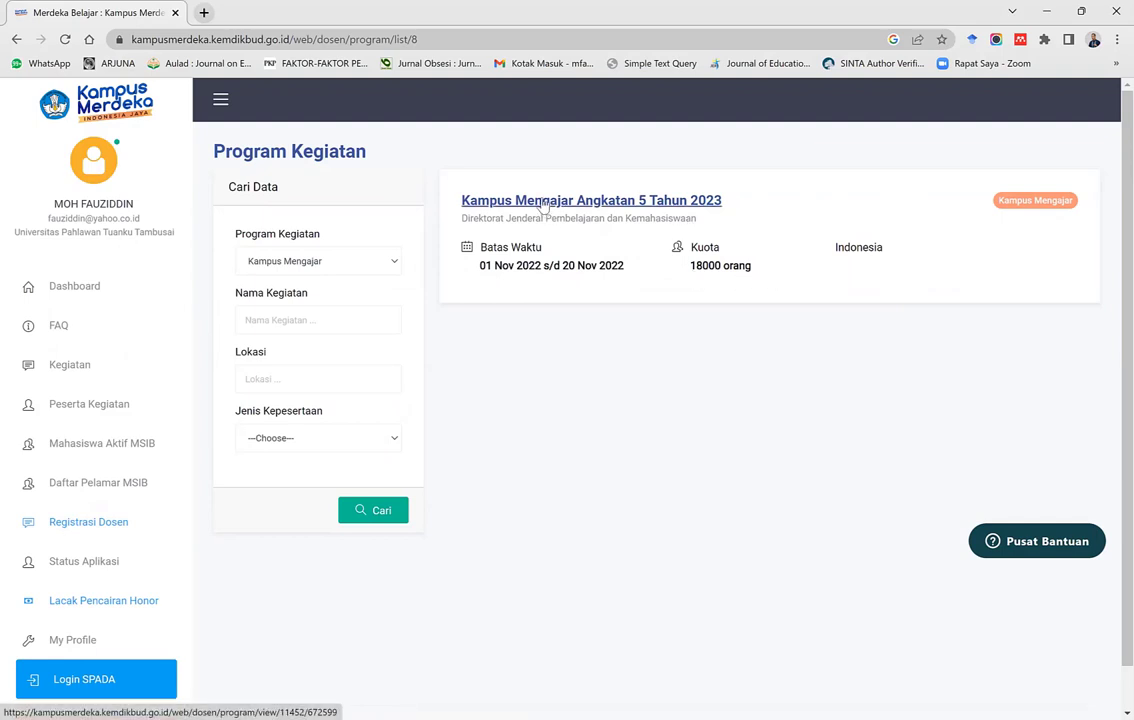
{"action": "left_click", "coordinate": [567, 202]}
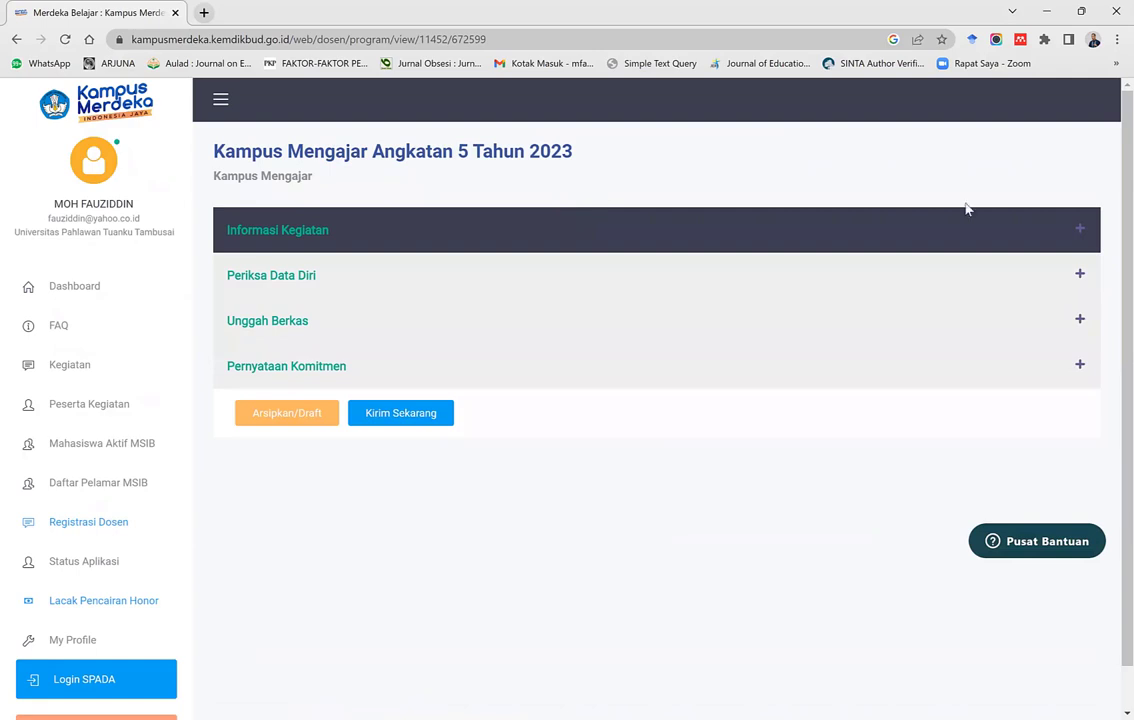
Expand Informasi Kegiatan and read through the program's description, registration period and other details.
{"action": "left_click", "coordinate": [1079, 231]}
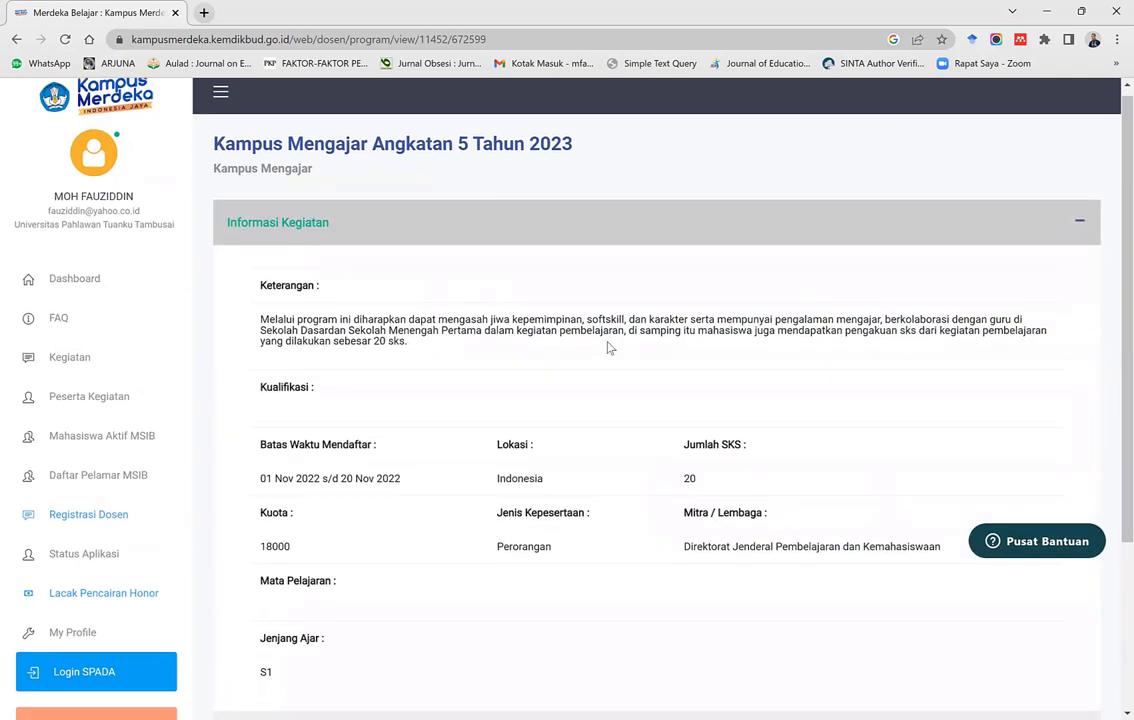
{"action": "scroll", "coordinate": [607, 347], "scroll_direction": "down", "scroll_amount": 1}
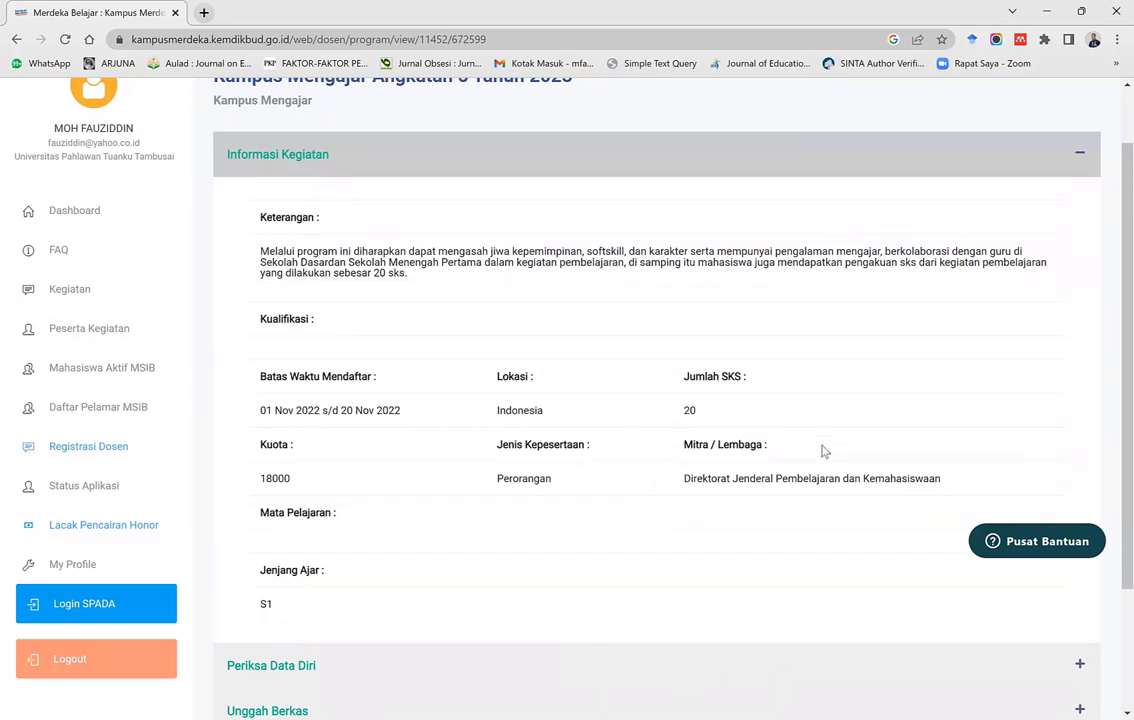
{"action": "scroll", "coordinate": [822, 450], "scroll_direction": "down", "scroll_amount": 2}
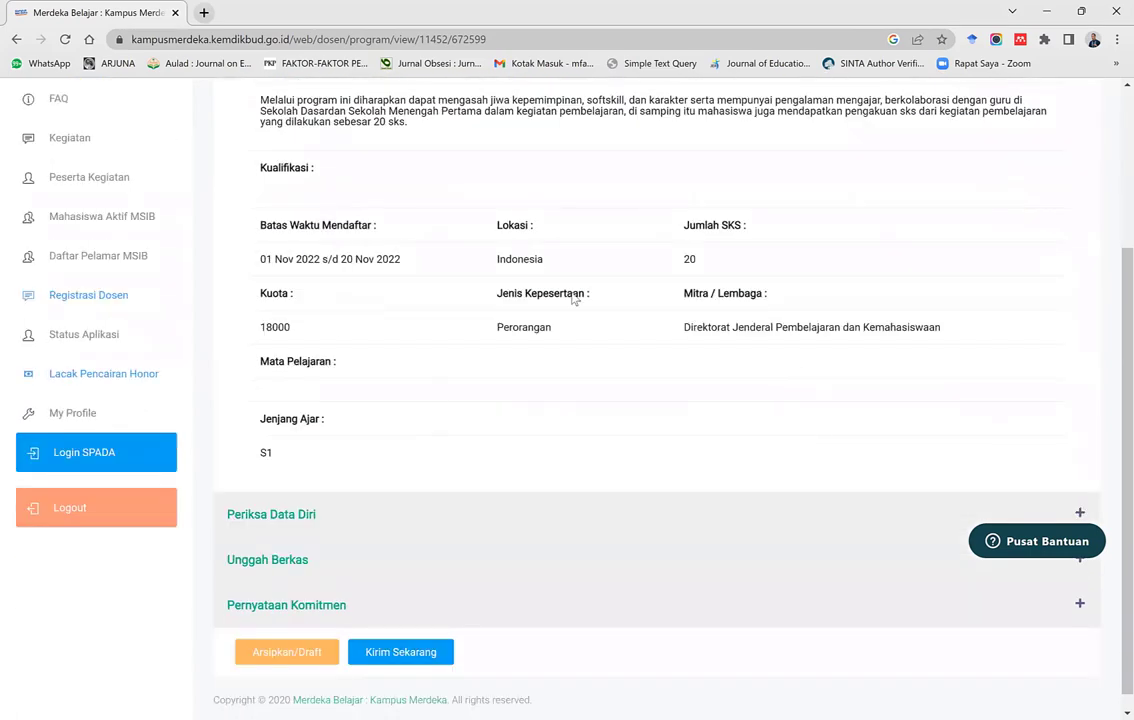
{"action": "scroll", "coordinate": [666, 362], "scroll_direction": "down", "scroll_amount": 1}
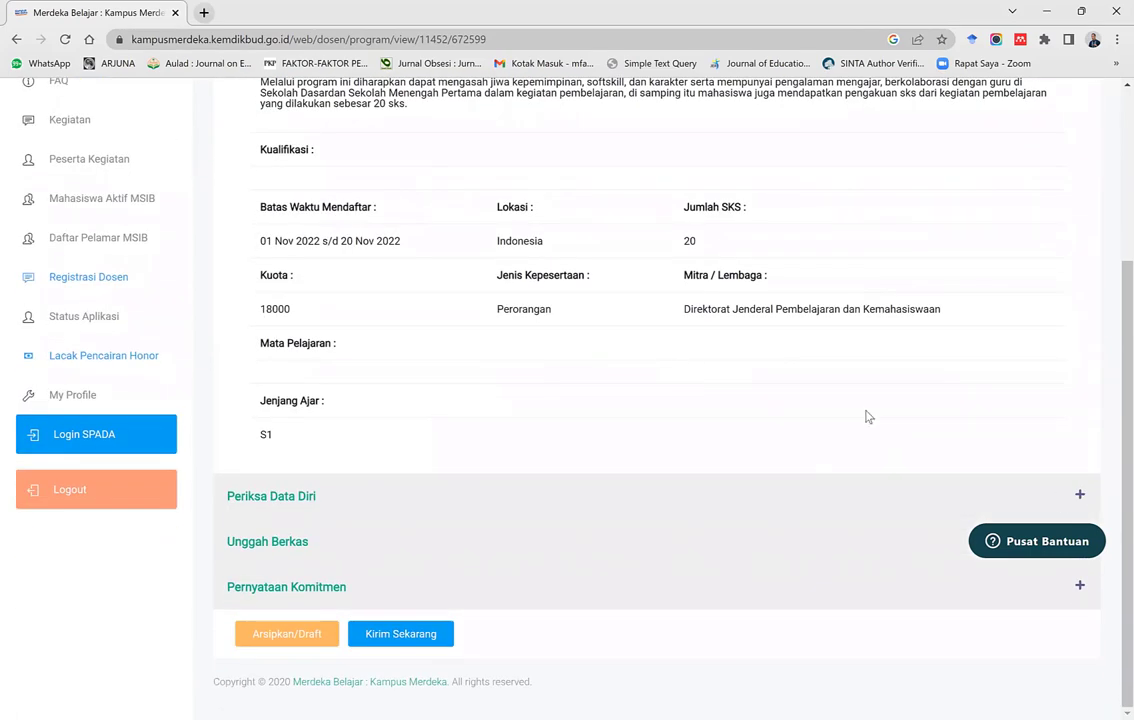
Expand Periksa Data Diri and select the lecturer's home province (Provinsi) and regency (Kabupaten).
{"action": "left_click", "coordinate": [1080, 497]}
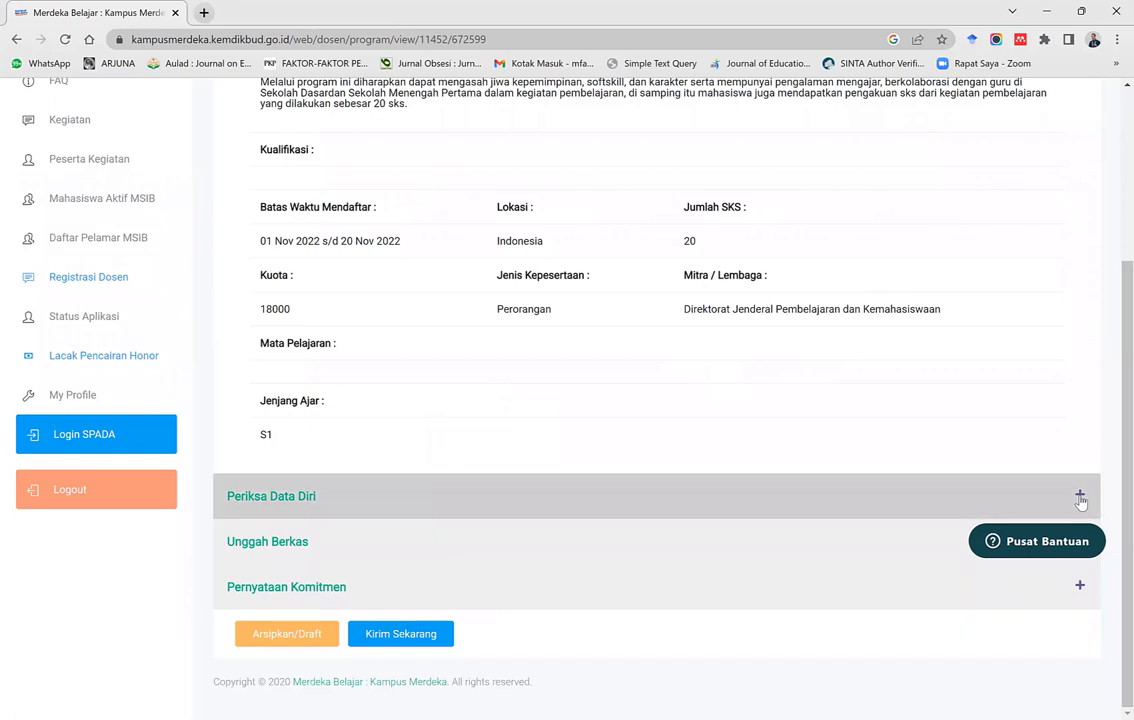
{"action": "left_click", "coordinate": [1080, 497]}
{"action": "scroll", "coordinate": [960, 480], "scroll_direction": "down", "scroll_amount": 3}
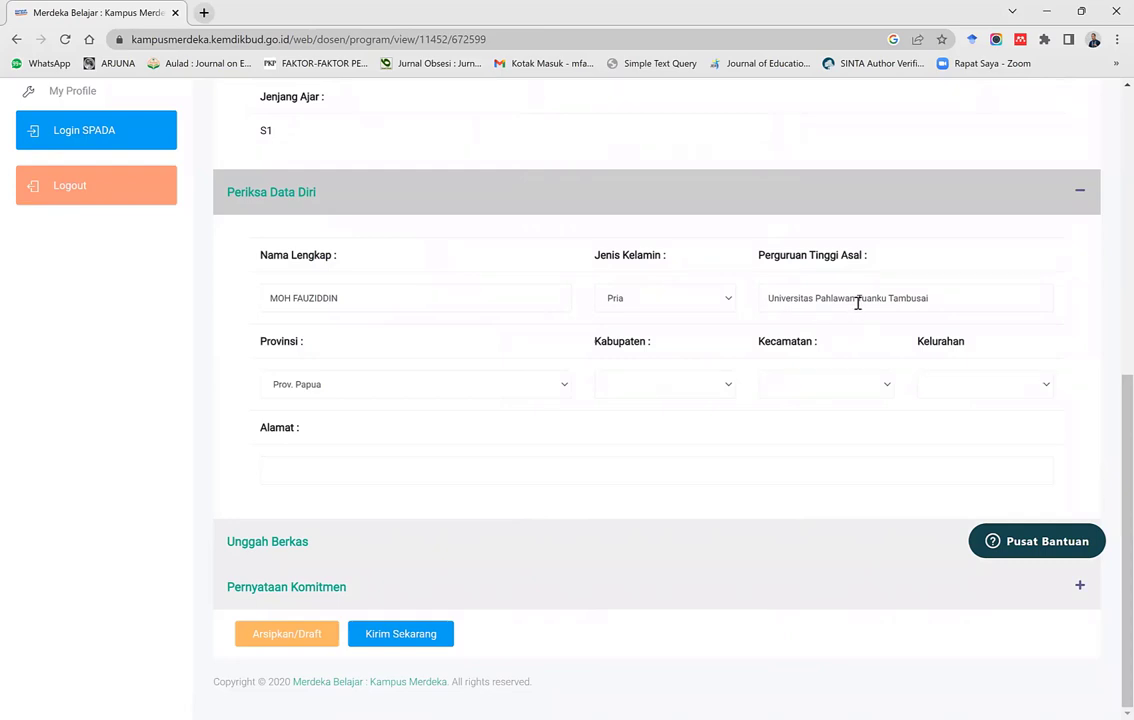
{"action": "left_click", "coordinate": [366, 390]}
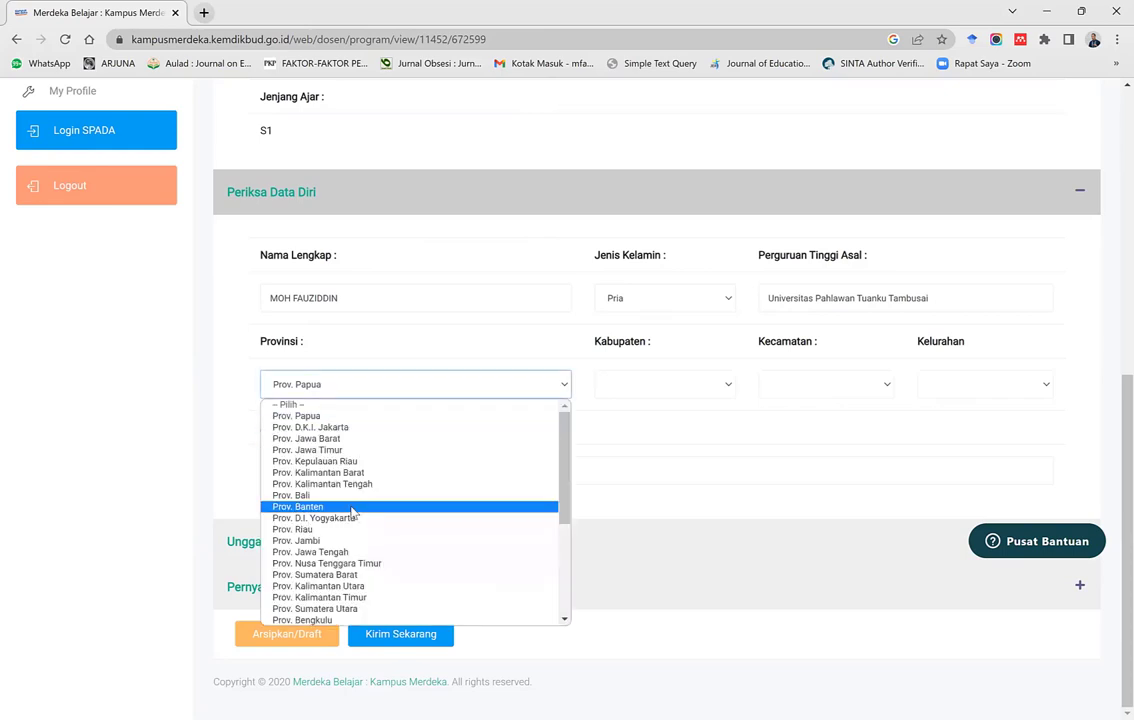
{"action": "key", "text": "Return"}
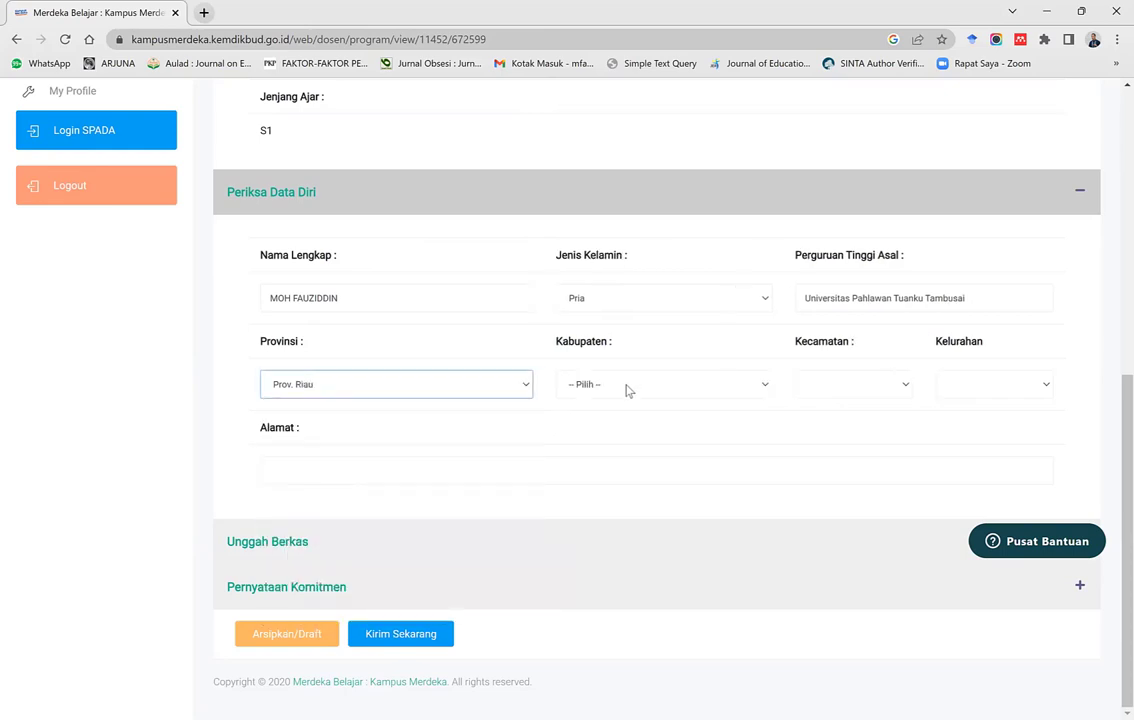
{"action": "left_click", "coordinate": [628, 390]}
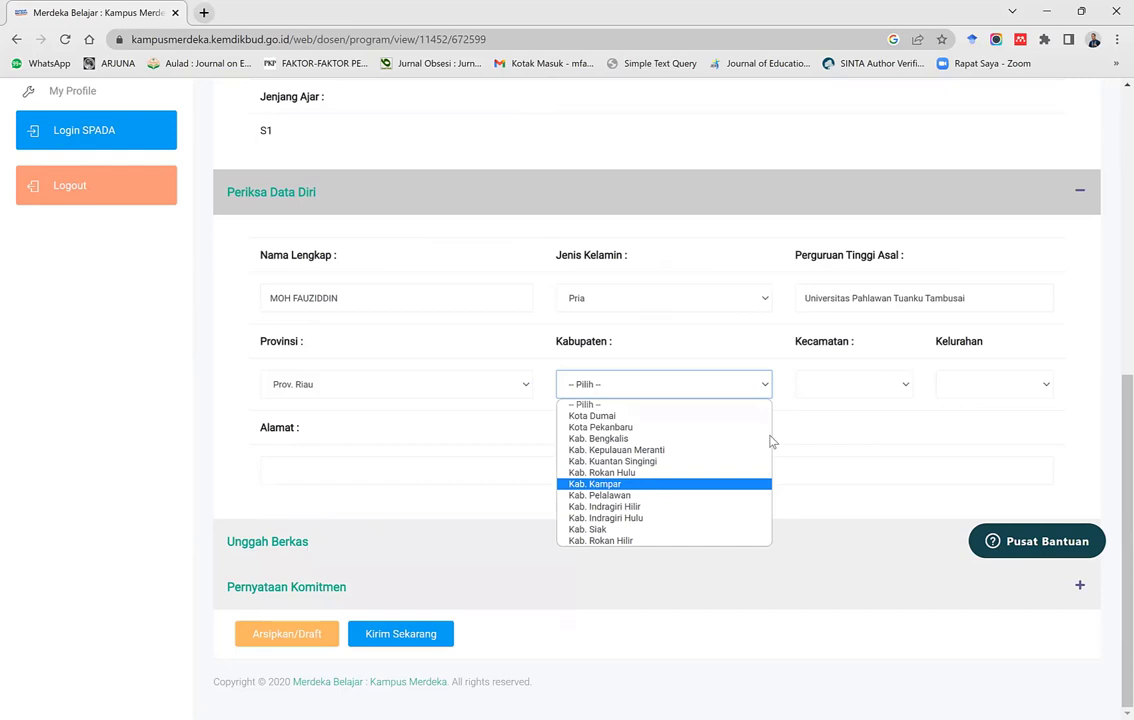
{"action": "key", "text": "Return"}
Complete the lecturer's home address with the district (Kecamatan), village (Kelurahan) and street address (Alamat).
{"action": "left_click", "coordinate": [822, 389]}
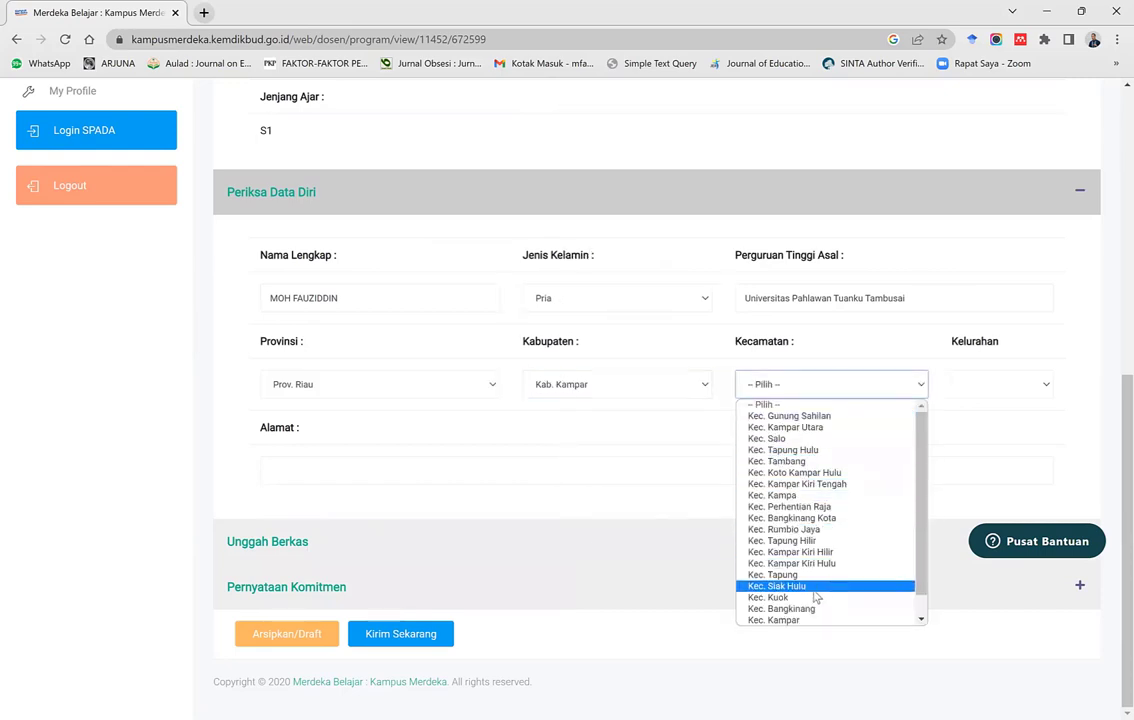
{"action": "left_click", "coordinate": [835, 518]}
{"action": "left_click", "coordinate": [972, 385]}
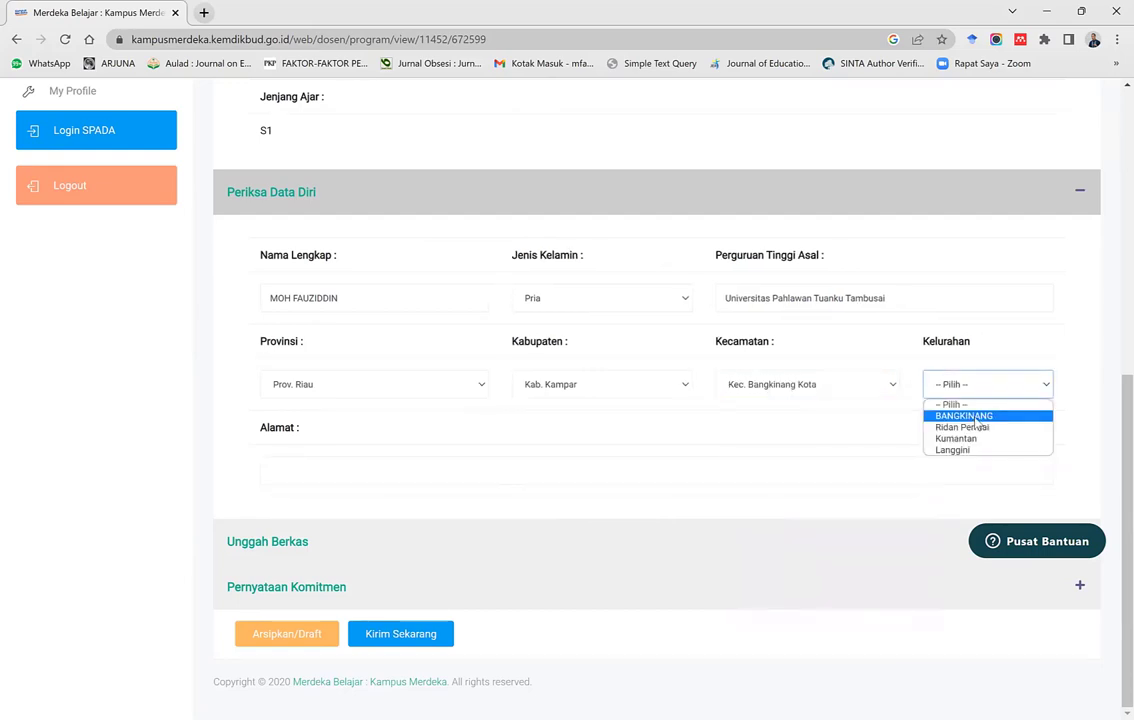
{"action": "left_click", "coordinate": [977, 416]}
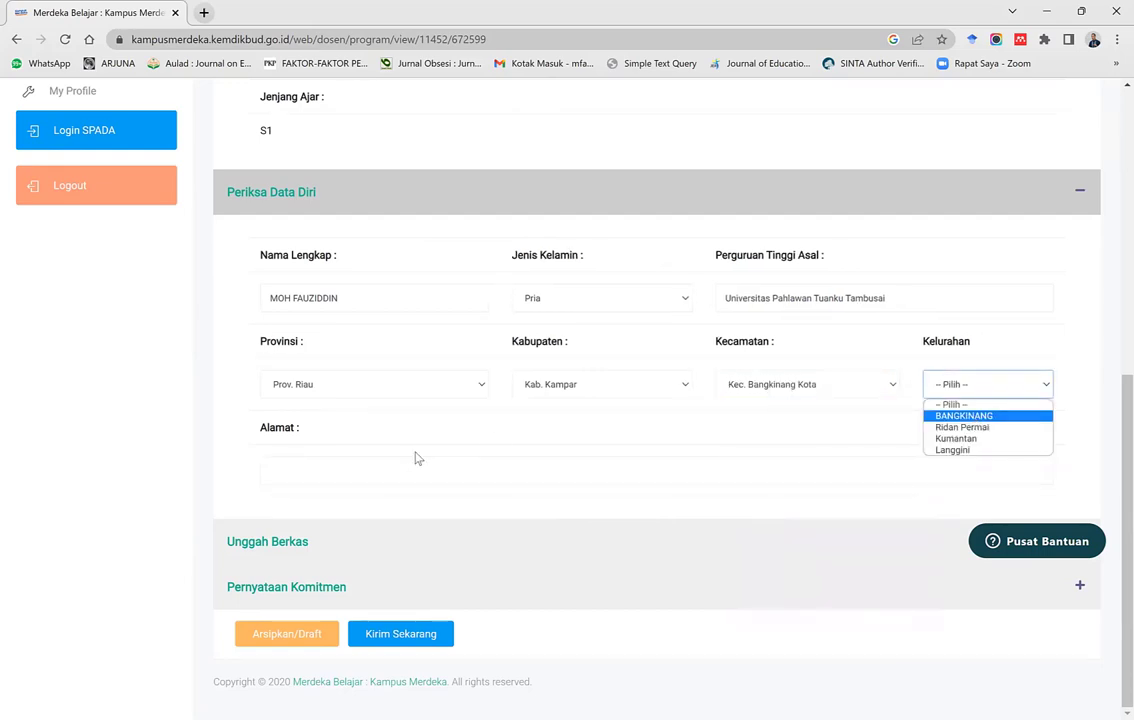
{"action": "left_click", "coordinate": [339, 475]}
{"action": "left_click", "coordinate": [413, 512]}
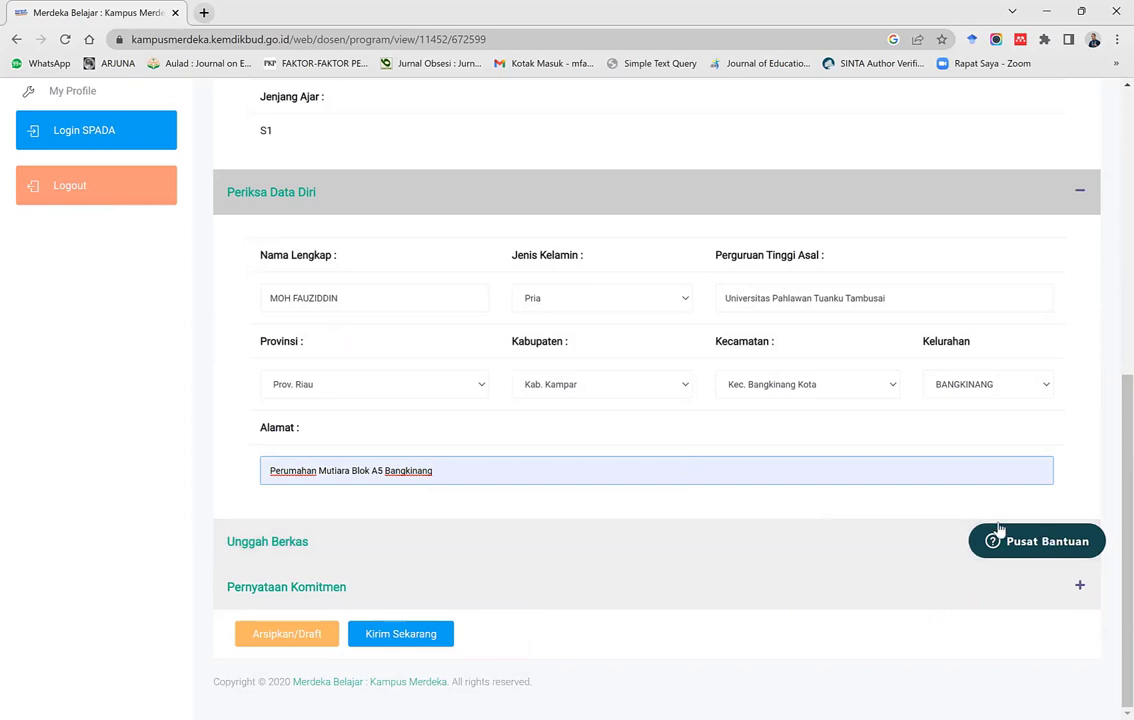
Expand the Unggah Berkas section to reach the document upload fields.
{"action": "scroll", "coordinate": [1015, 518], "scroll_direction": "up", "scroll_amount": 1}
{"action": "scroll", "coordinate": [1050, 600], "scroll_direction": "up", "scroll_amount": 2}
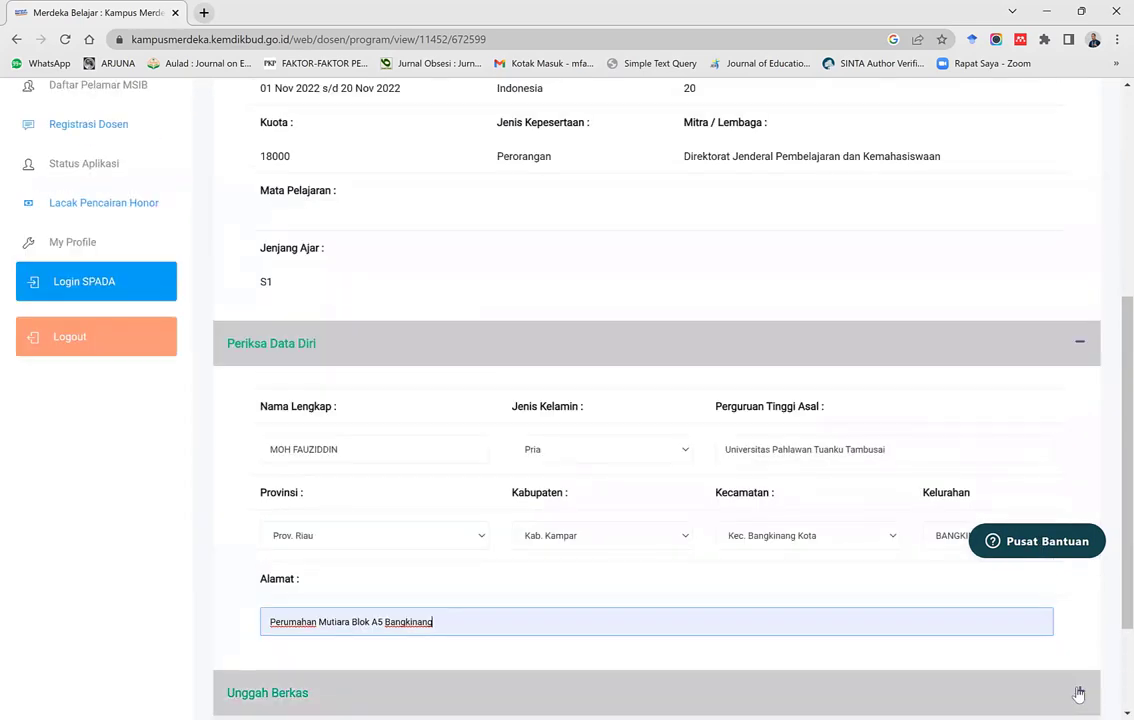
{"action": "left_click", "coordinate": [1079, 692]}
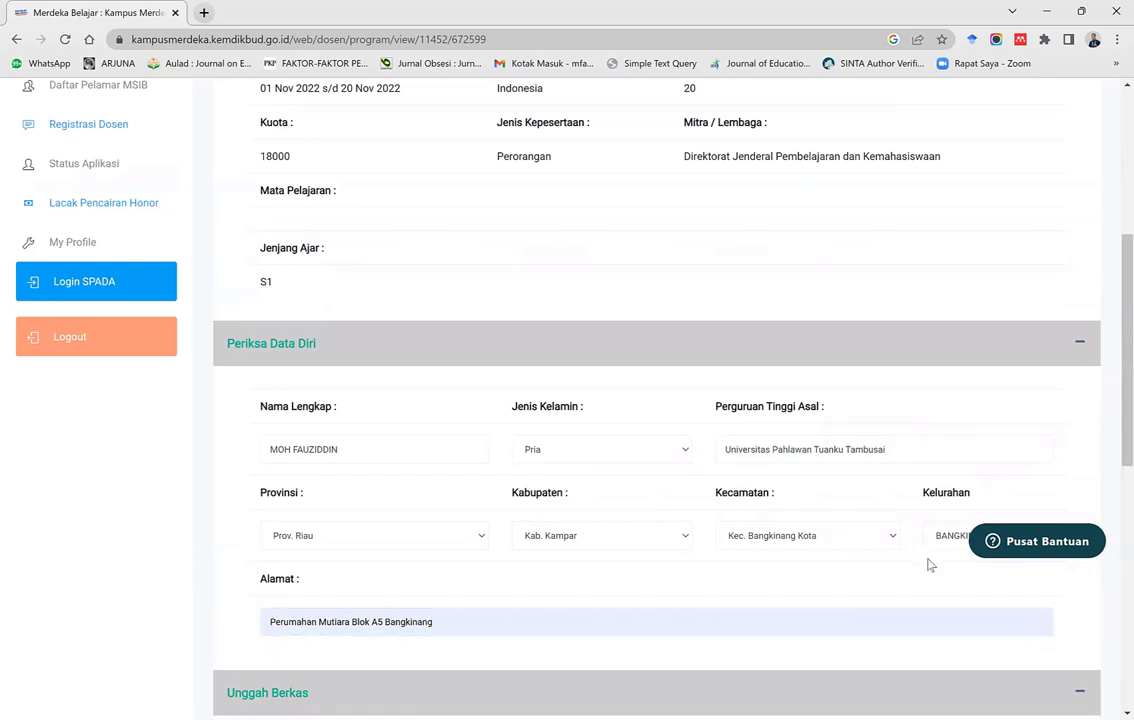
{"action": "scroll", "coordinate": [828, 524], "scroll_direction": "down", "scroll_amount": 5}
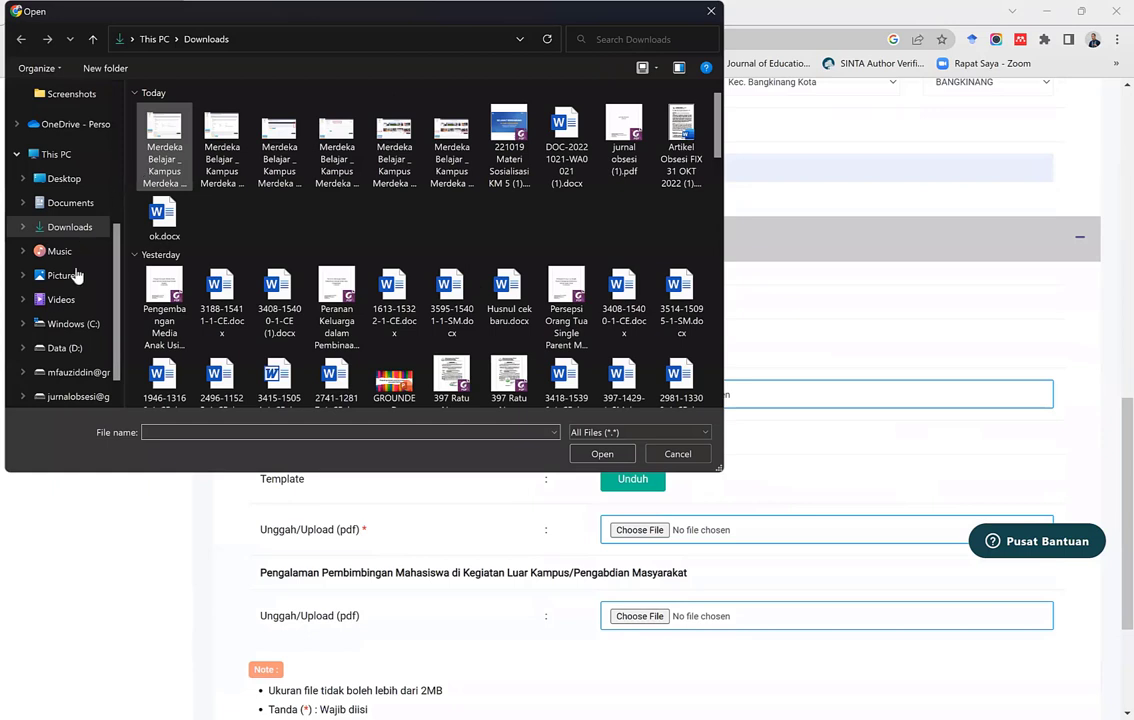
Try to upload the PDF named after the lecturer from D:\Dokumen MF\Kampus Mengajar as the Surat Rekomendasi dari Pimpinan Perguruan Tinggi.
{"action": "left_click", "coordinate": [34, 348]}
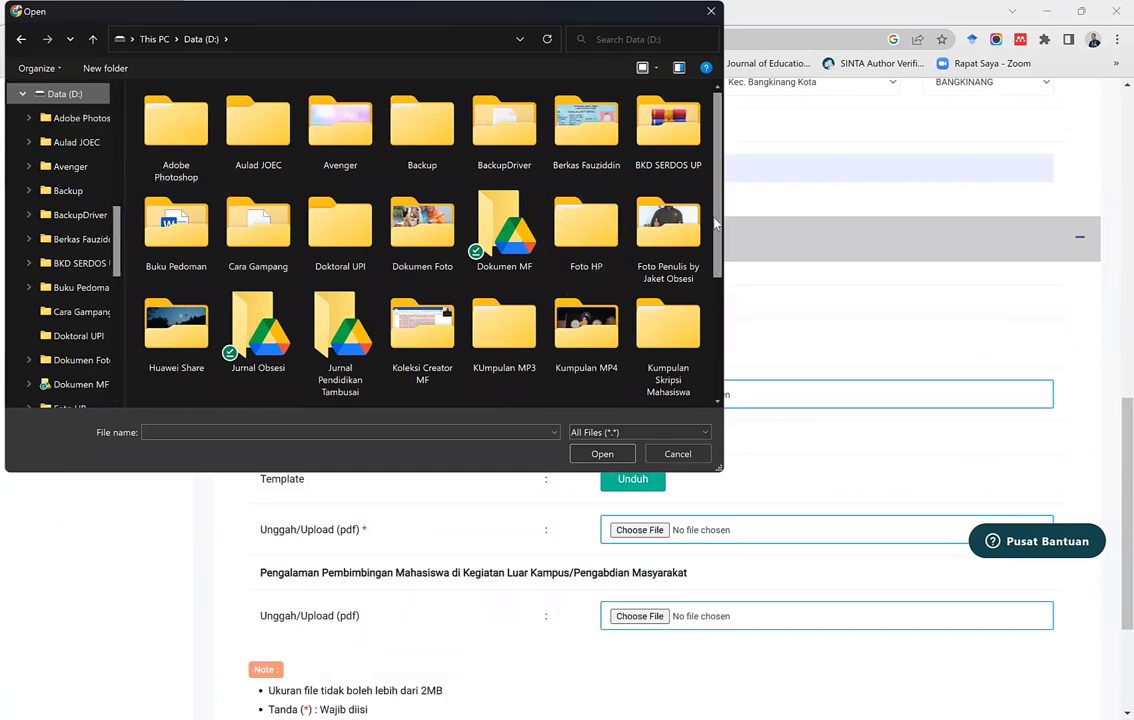
{"action": "left_click_drag", "start_coordinate": [718, 215], "coordinate": [718, 248]}
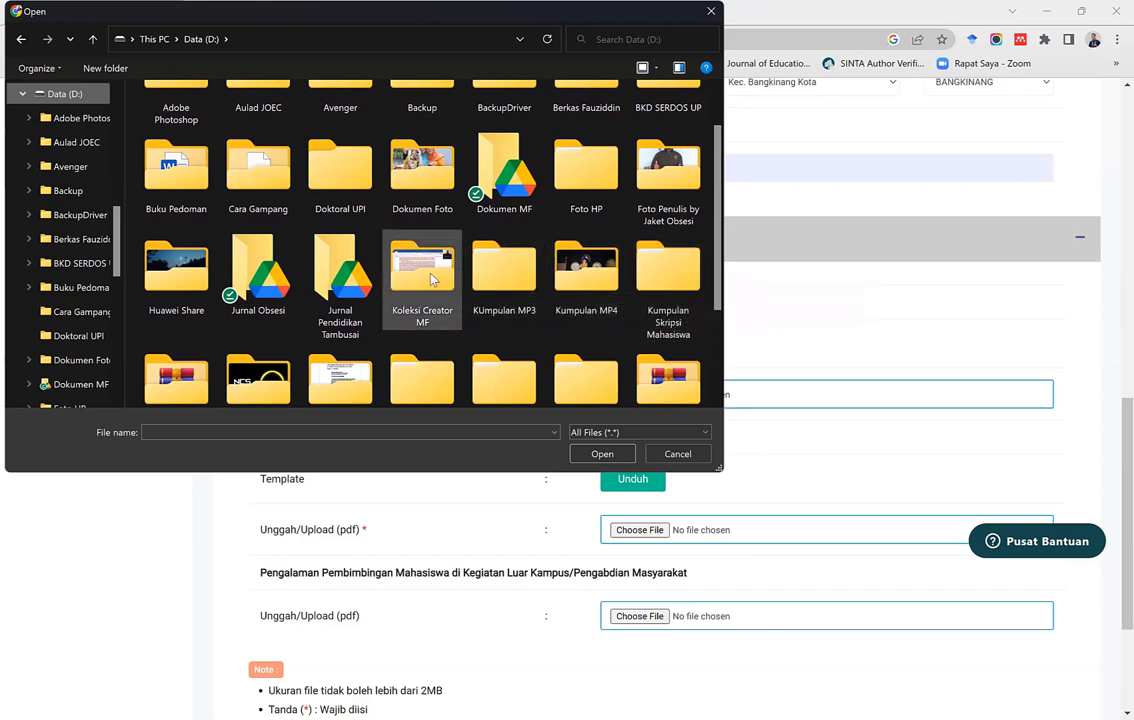
{"action": "double_click", "coordinate": [500, 190]}
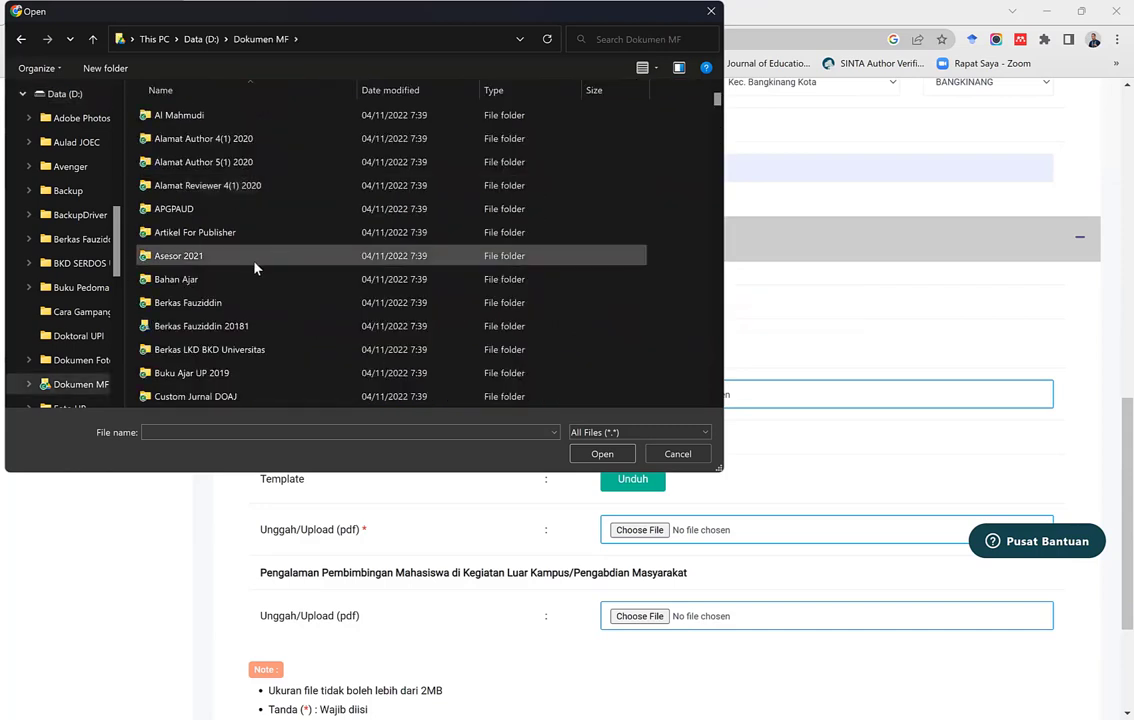
{"action": "scroll", "coordinate": [253, 266], "scroll_direction": "down", "scroll_amount": 5}
{"action": "scroll", "coordinate": [256, 290], "scroll_direction": "down", "scroll_amount": 4}
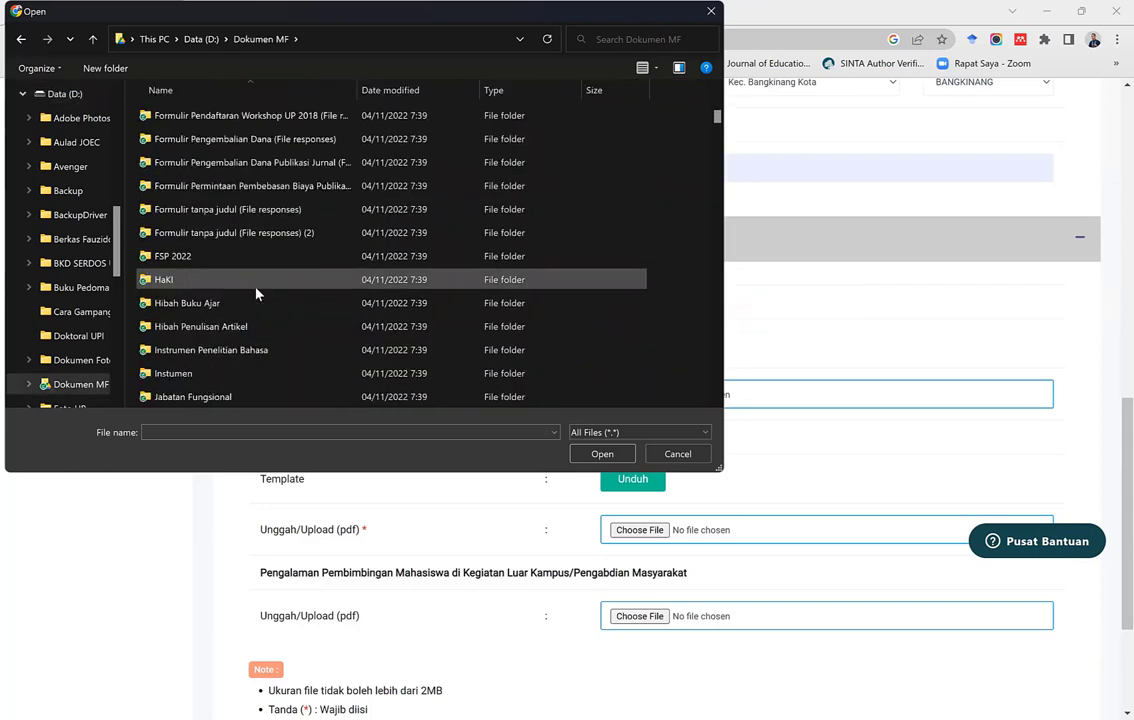
{"action": "scroll", "coordinate": [256, 290], "scroll_direction": "down", "scroll_amount": 5}
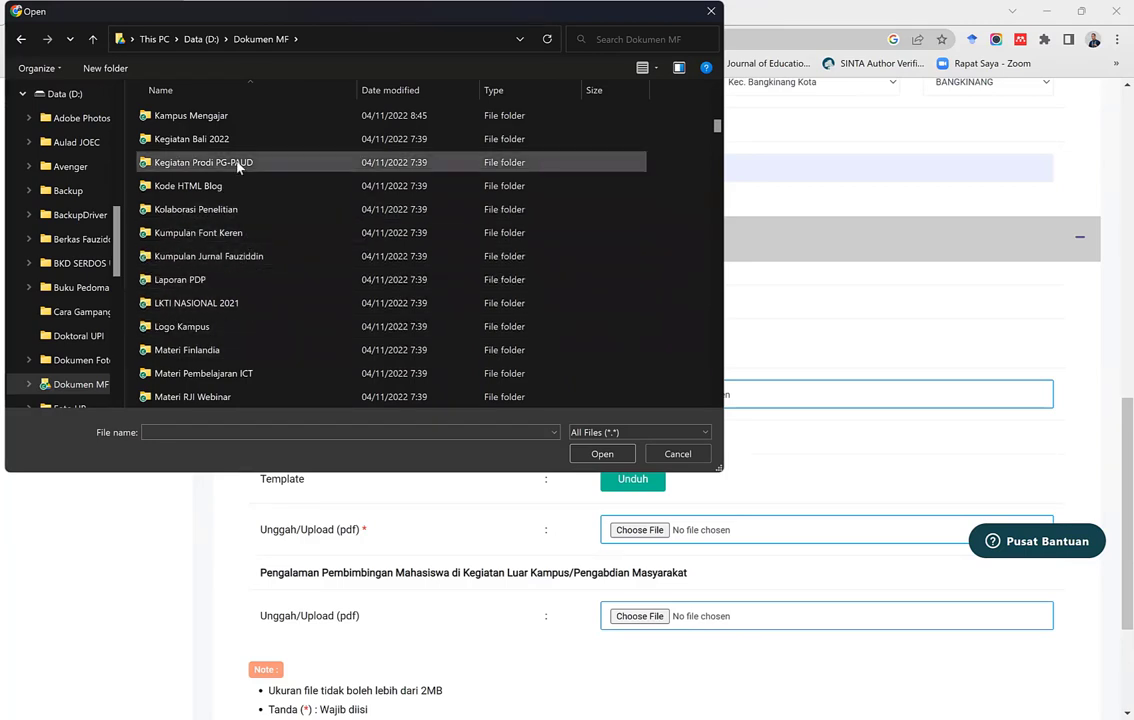
{"action": "double_click", "coordinate": [212, 115]}
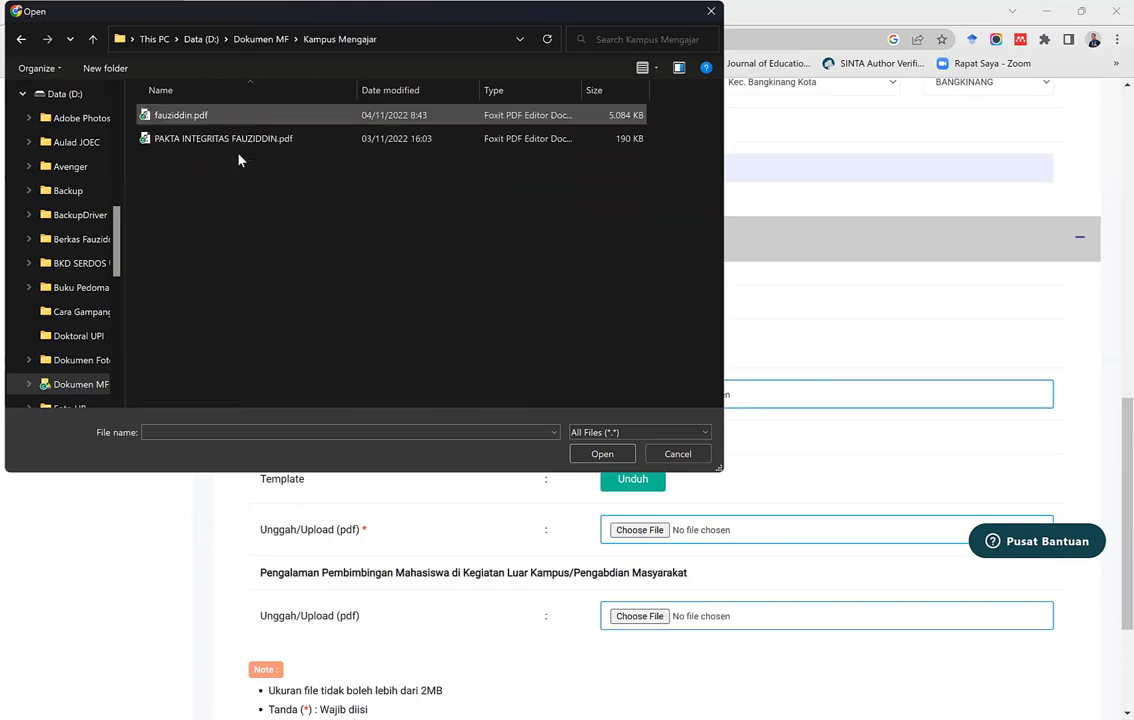
{"action": "left_click", "coordinate": [212, 115]}
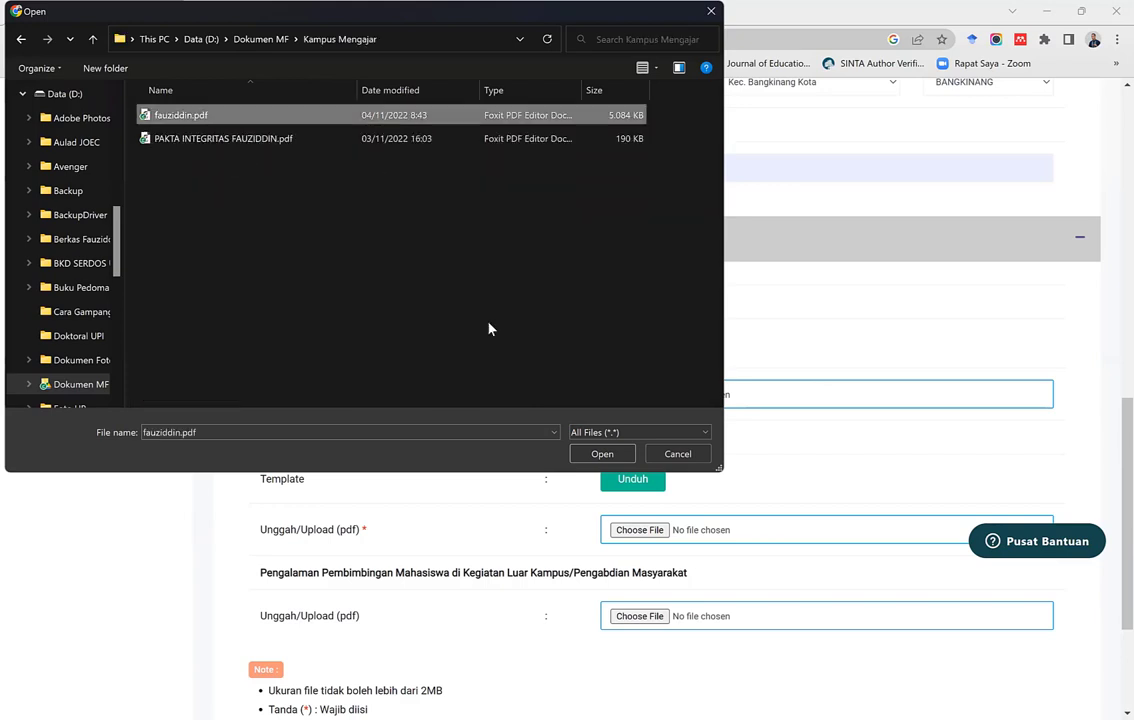
{"action": "left_click", "coordinate": [600, 455]}
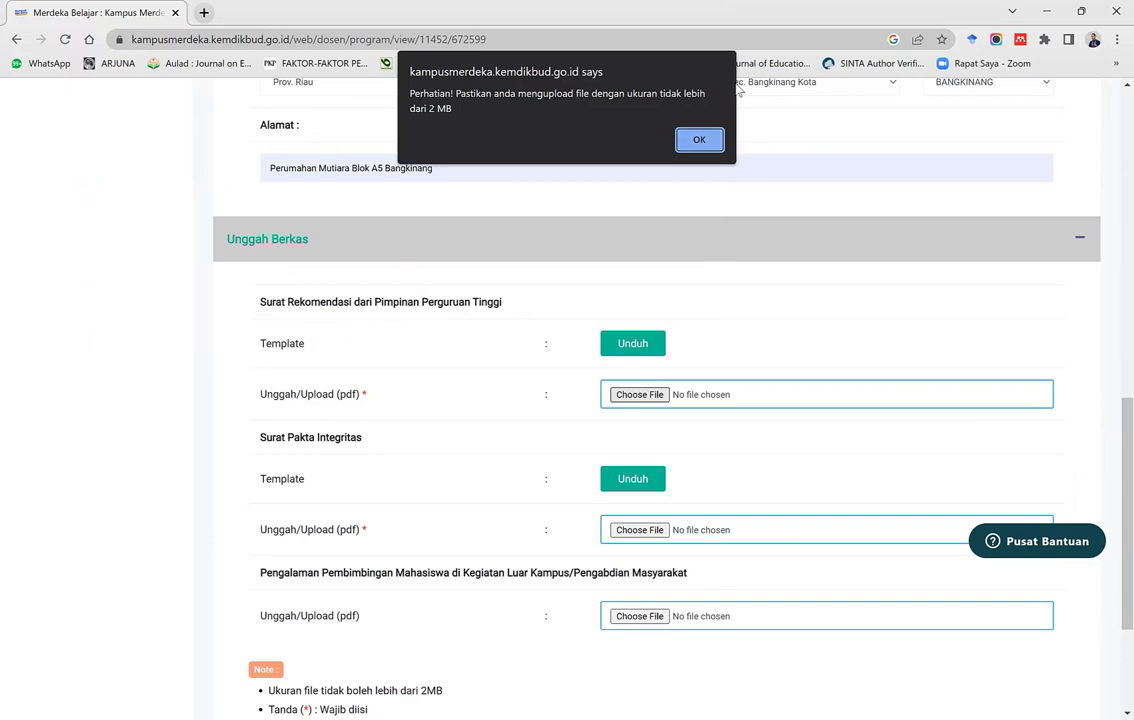
Dismiss the file size alert and open the 5,084 KB recommendation PDF from the Kampus Mengajar folder in Foxit PDF Editor 11.0.
{"action": "key", "text": "Return"}
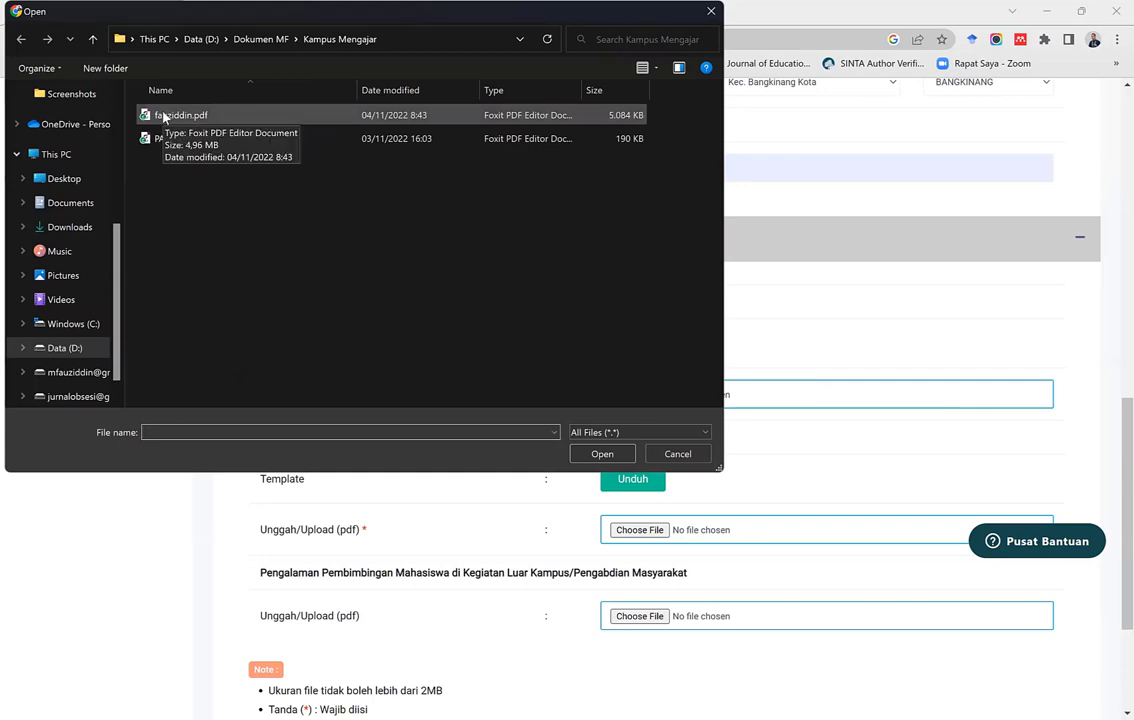
{"action": "left_click", "coordinate": [164, 118]}
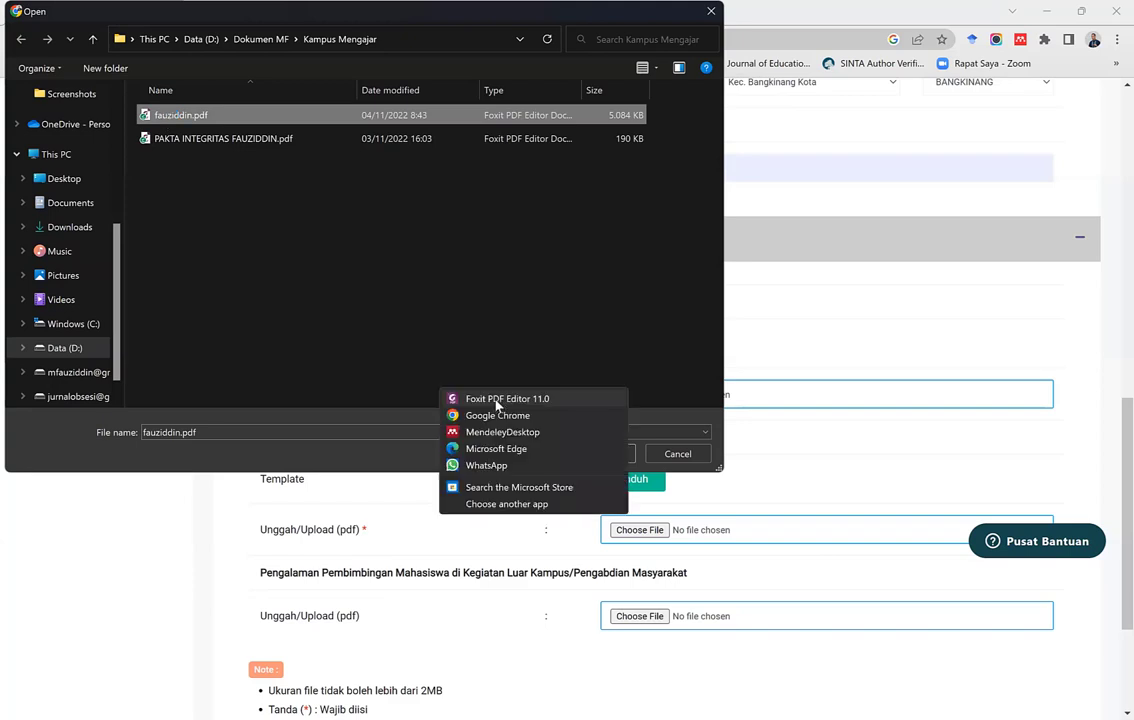
{"action": "left_click", "coordinate": [497, 400]}
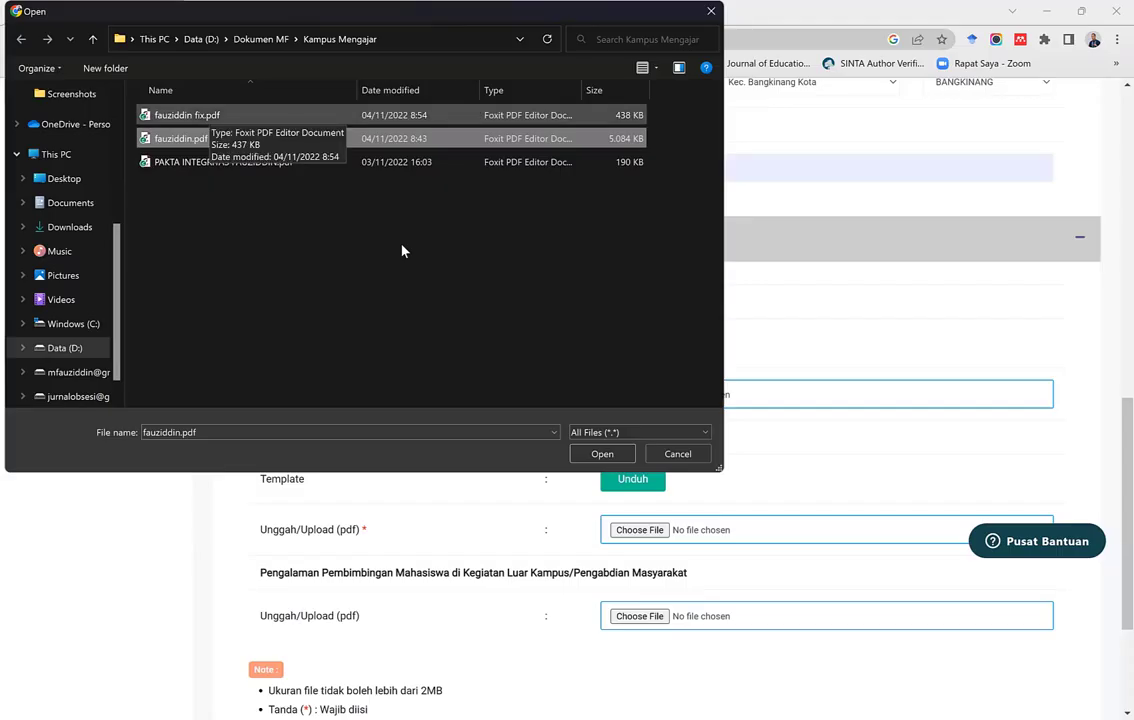
Attach the 438 KB "fix" version of the recommendation PDF as the Surat Rekomendasi dari Pimpinan Perguruan Tinggi.
{"action": "key", "text": "Up"}
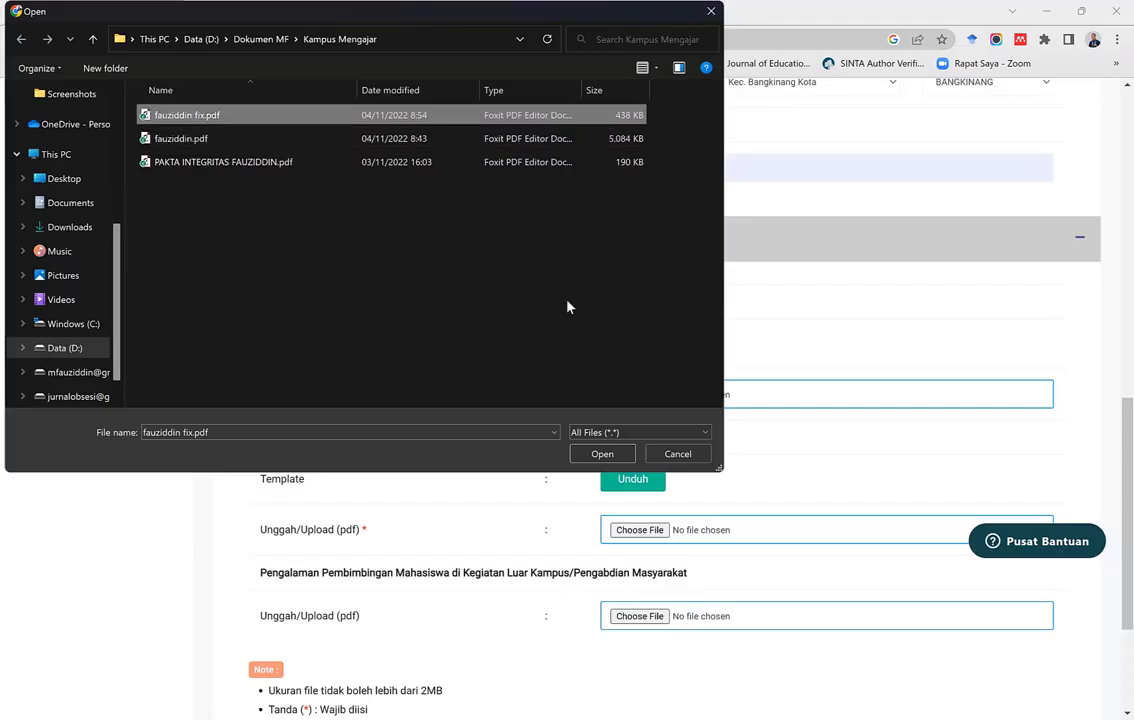
{"action": "left_click", "coordinate": [591, 455]}
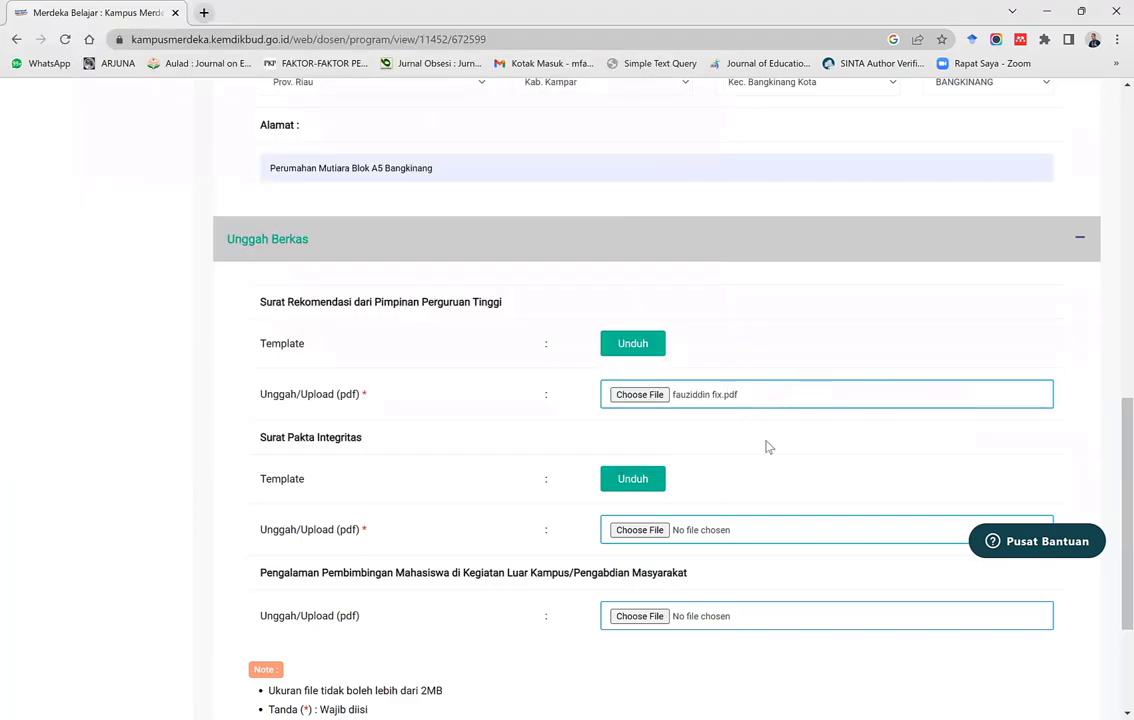
Attach the PAKTA INTEGRITAS PDF from the Kampus Mengajar folder as the Surat Pakta Integritas.
{"action": "scroll", "coordinate": [741, 448], "scroll_direction": "down", "scroll_amount": 1}
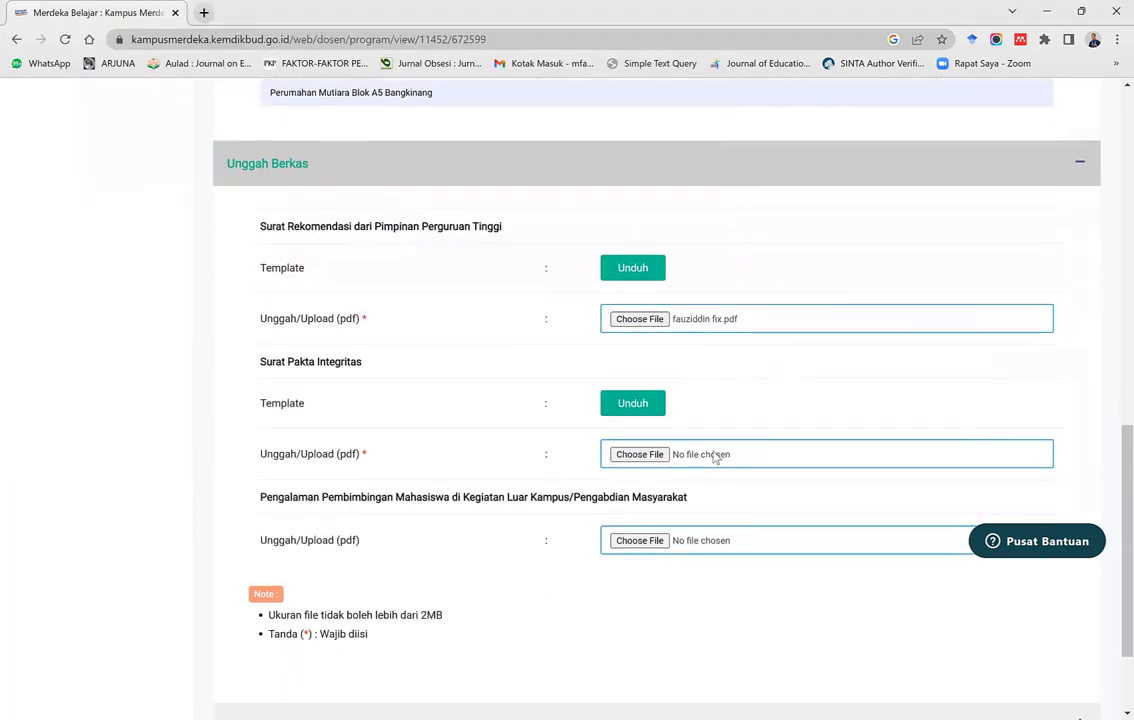
{"action": "left_click", "coordinate": [640, 455]}
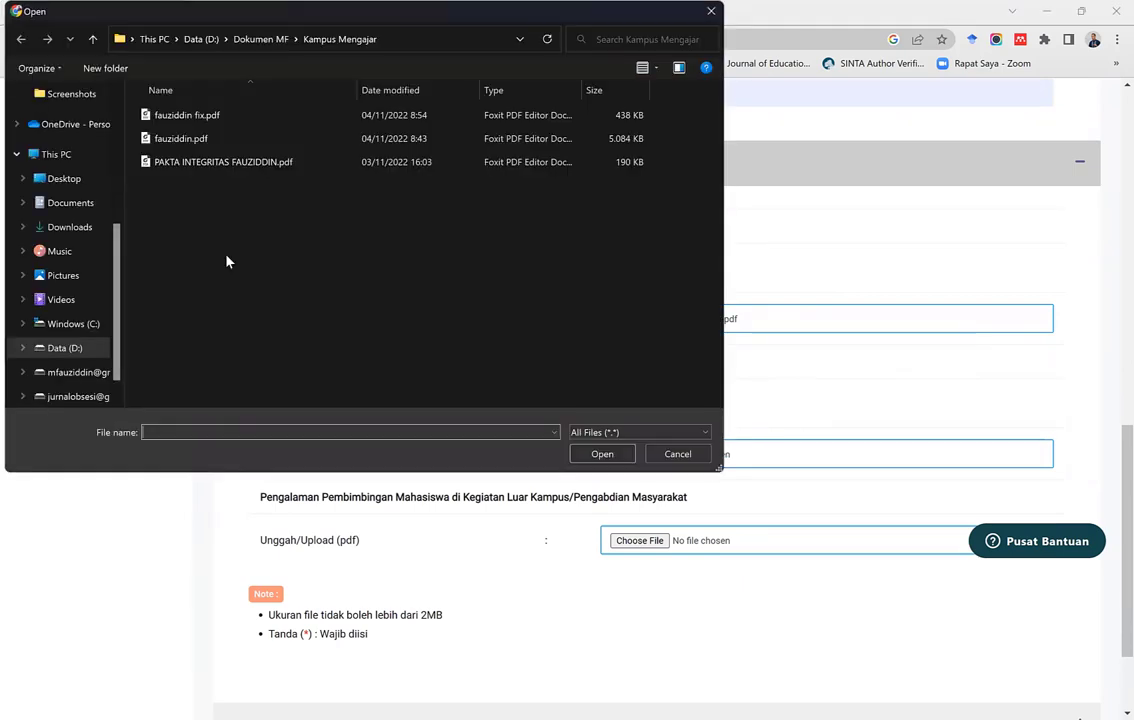
{"action": "left_click", "coordinate": [199, 166]}
{"action": "left_click", "coordinate": [601, 455]}
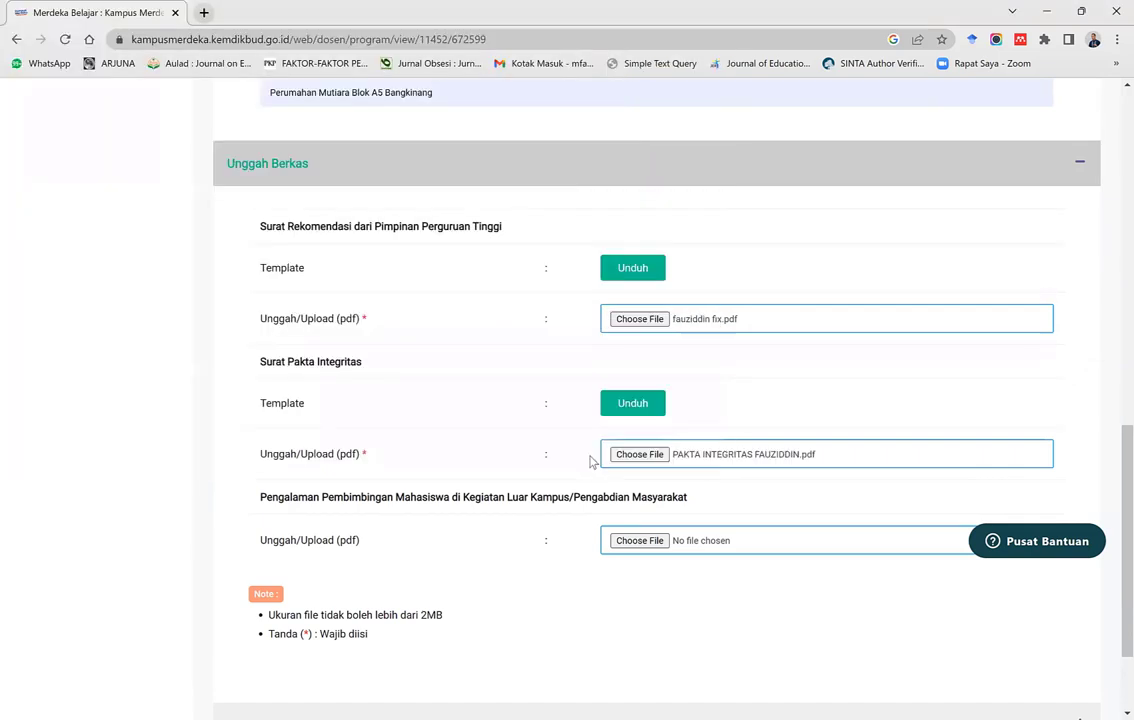
Review the whole registration form, checking the activity information, personal data and attached files.
{"action": "scroll", "coordinate": [590, 462], "scroll_direction": "down", "scroll_amount": 1}
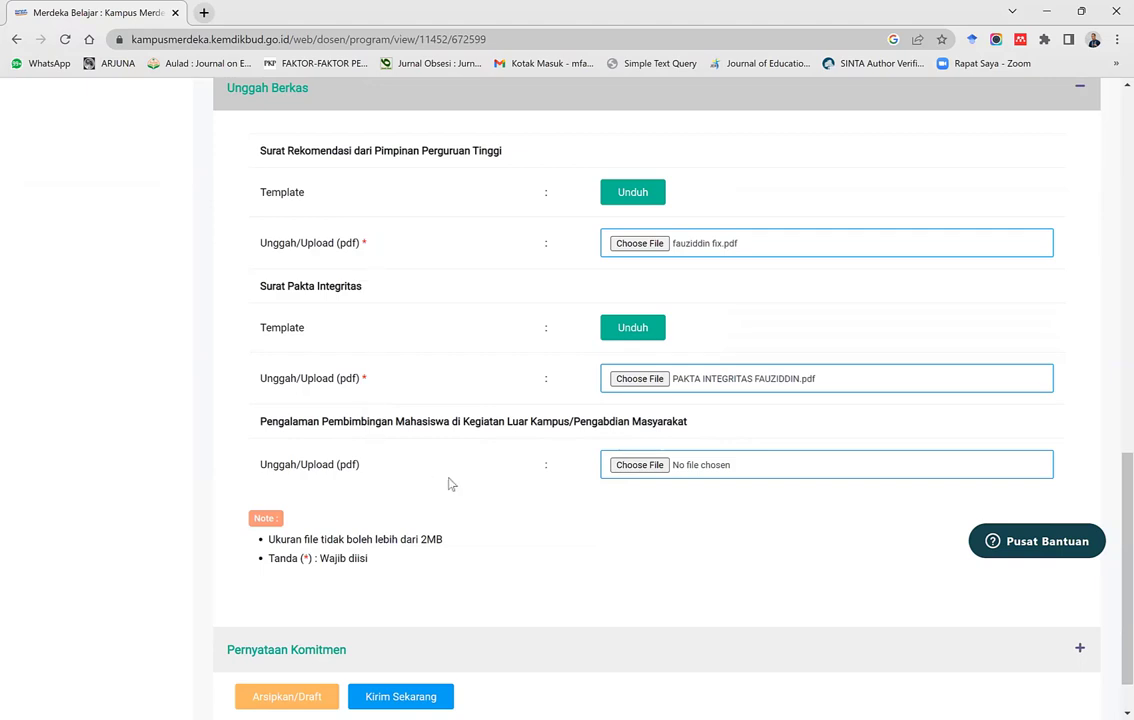
{"action": "scroll", "coordinate": [447, 481], "scroll_direction": "down", "scroll_amount": 1}
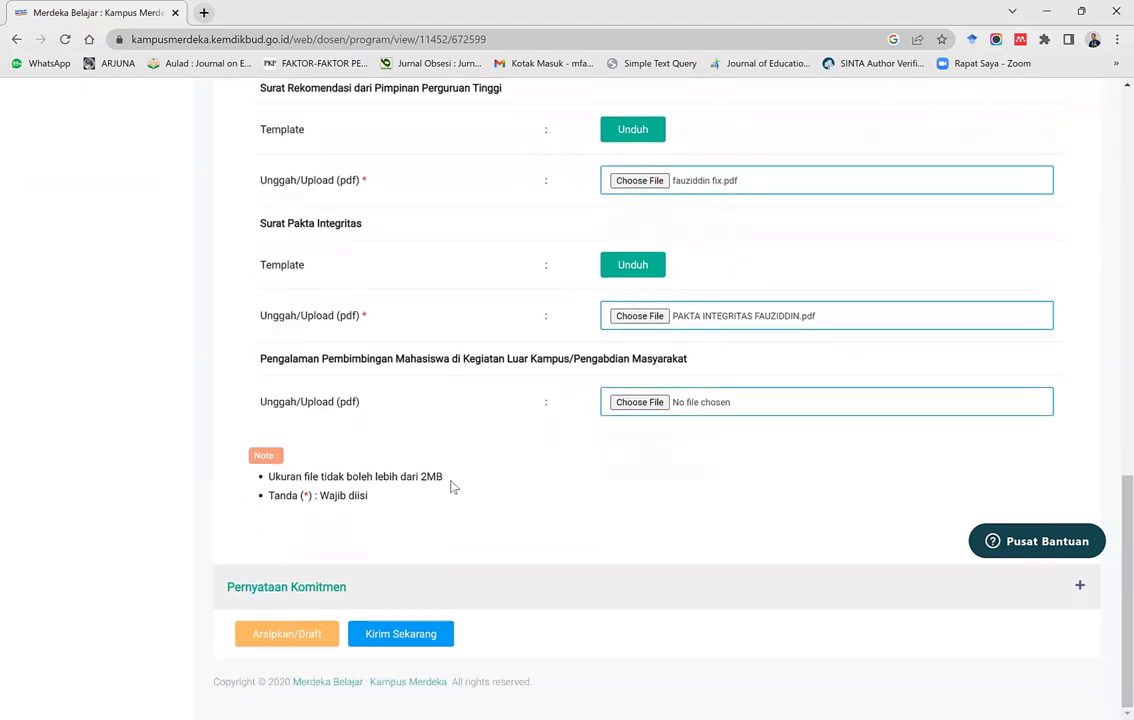
{"action": "scroll", "coordinate": [524, 498], "scroll_direction": "up", "scroll_amount": 1}
{"action": "scroll", "coordinate": [524, 498], "scroll_direction": "down", "scroll_amount": 1}
{"action": "scroll", "coordinate": [557, 515], "scroll_direction": "up", "scroll_amount": 2}
{"action": "scroll", "coordinate": [557, 515], "scroll_direction": "up", "scroll_amount": 6}
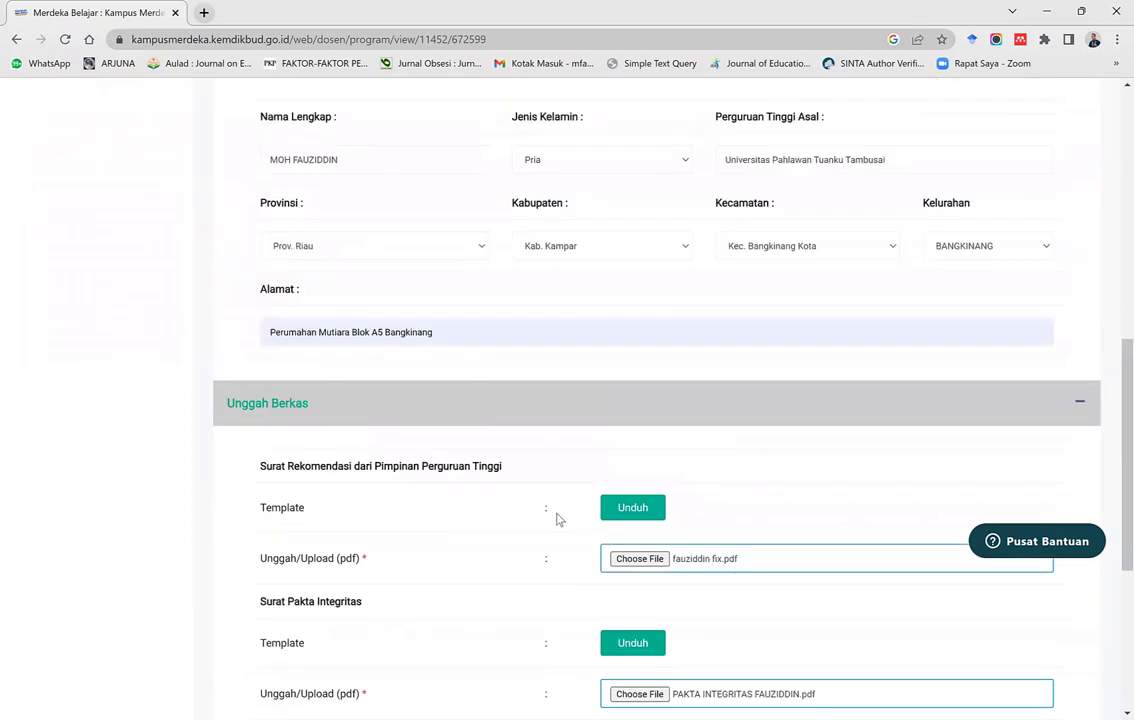
{"action": "scroll", "coordinate": [558, 515], "scroll_direction": "up", "scroll_amount": 2}
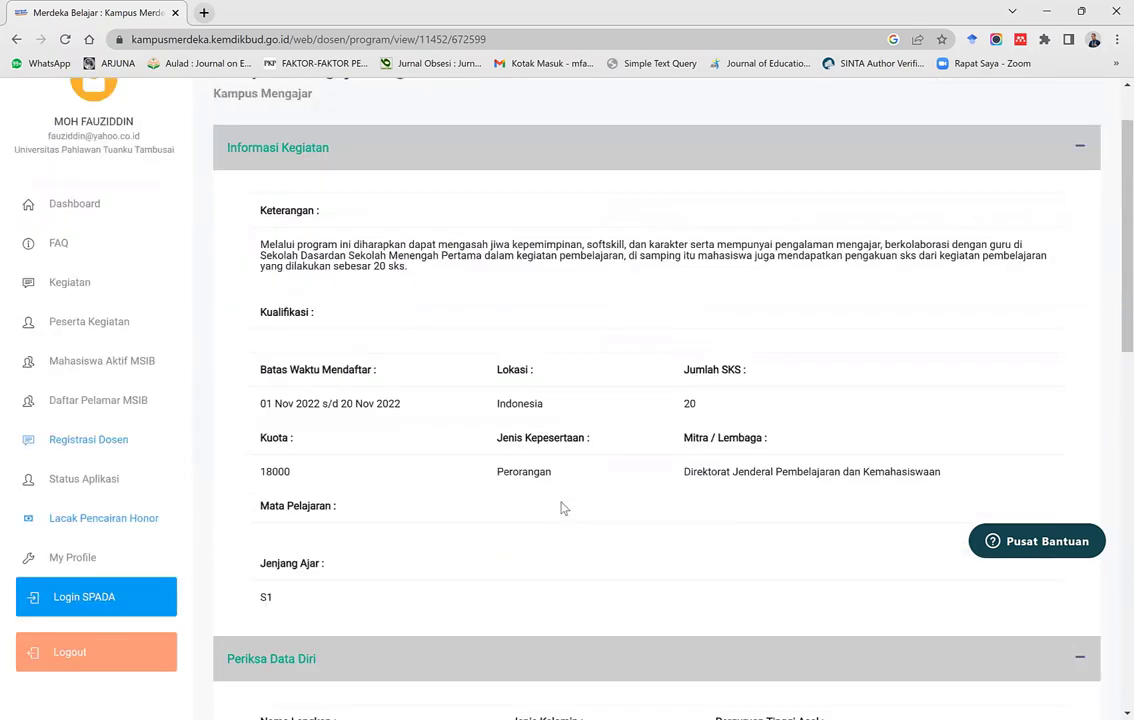
{"action": "scroll", "coordinate": [562, 506], "scroll_direction": "up", "scroll_amount": 1}
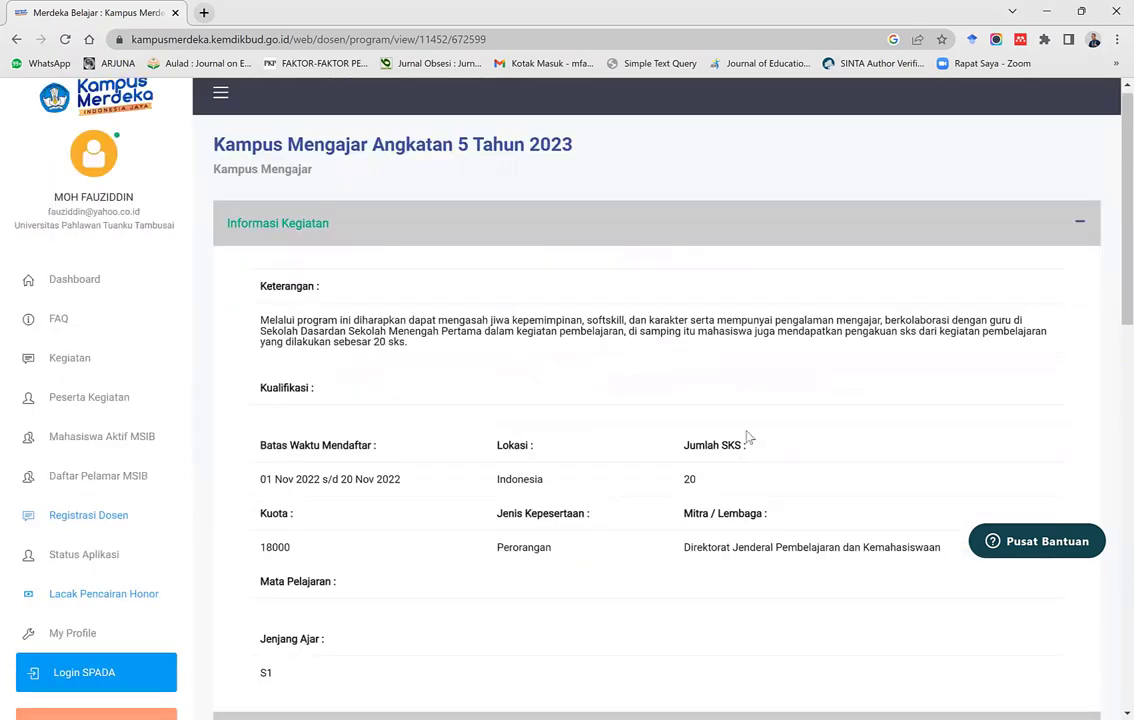
{"action": "scroll", "coordinate": [771, 420], "scroll_direction": "down", "scroll_amount": 2}
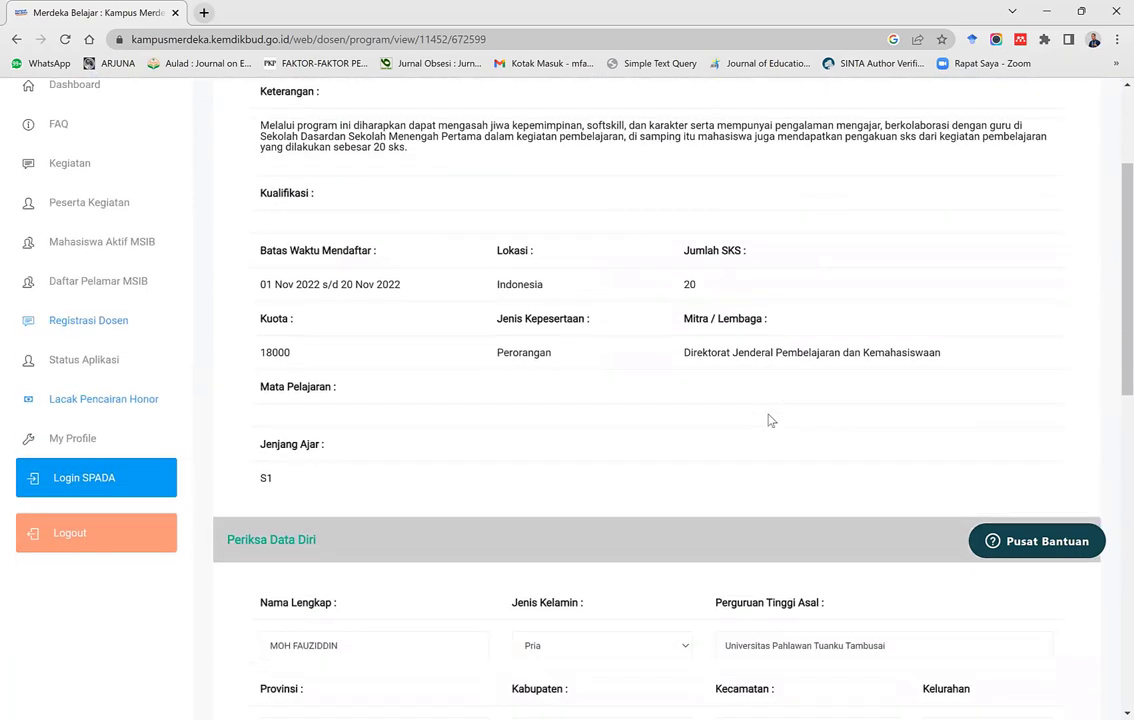
{"action": "scroll", "coordinate": [771, 420], "scroll_direction": "down", "scroll_amount": 6}
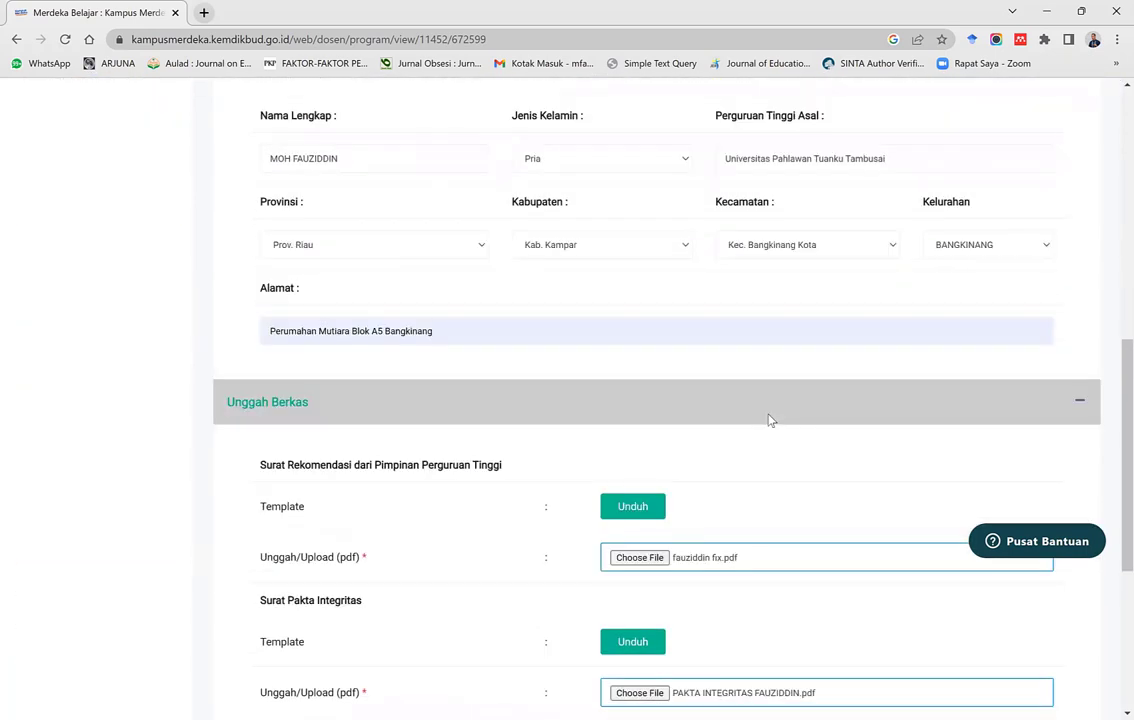
{"action": "scroll", "coordinate": [771, 420], "scroll_direction": "down", "scroll_amount": 1}
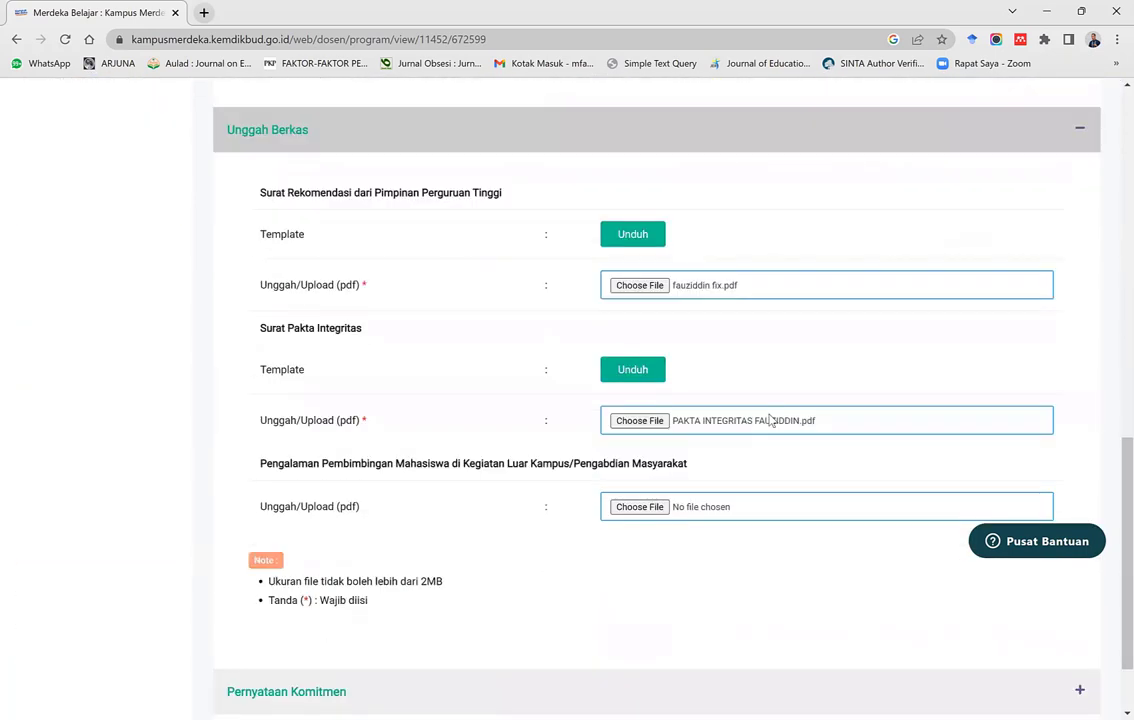
{"action": "scroll", "coordinate": [771, 420], "scroll_direction": "down", "scroll_amount": 1}
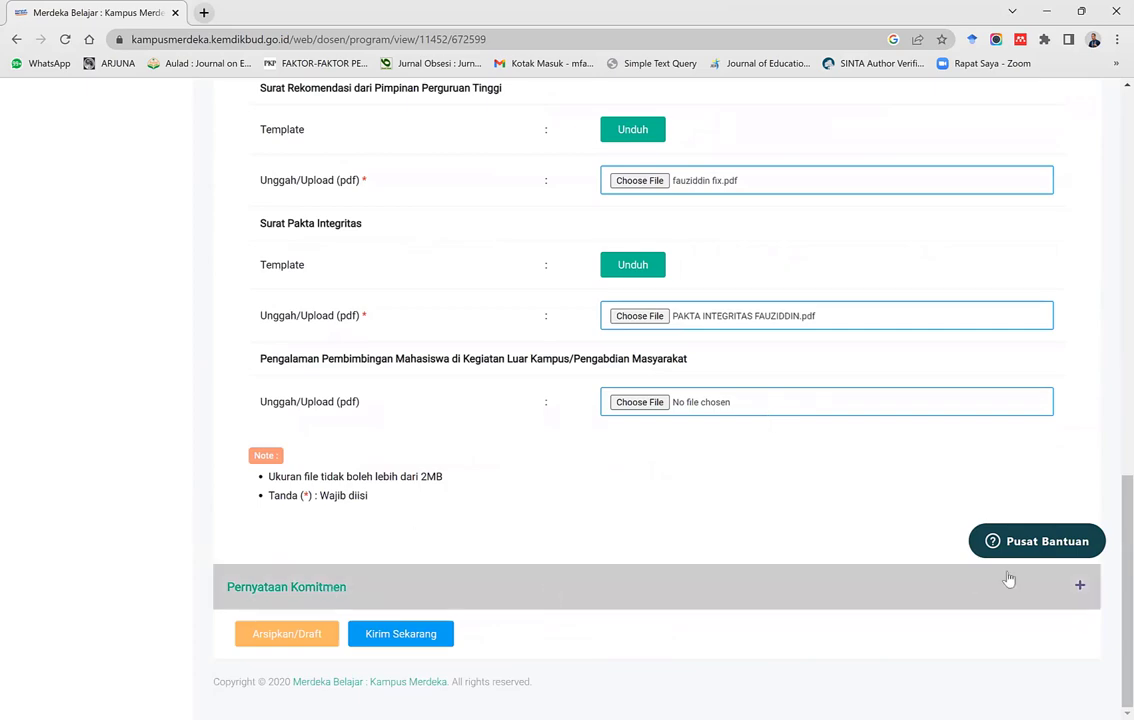
Expand Pernyataan Komitmen and tick all four commitment statements on mentoring, assessing and recommending students.
{"action": "left_click", "coordinate": [1077, 586]}
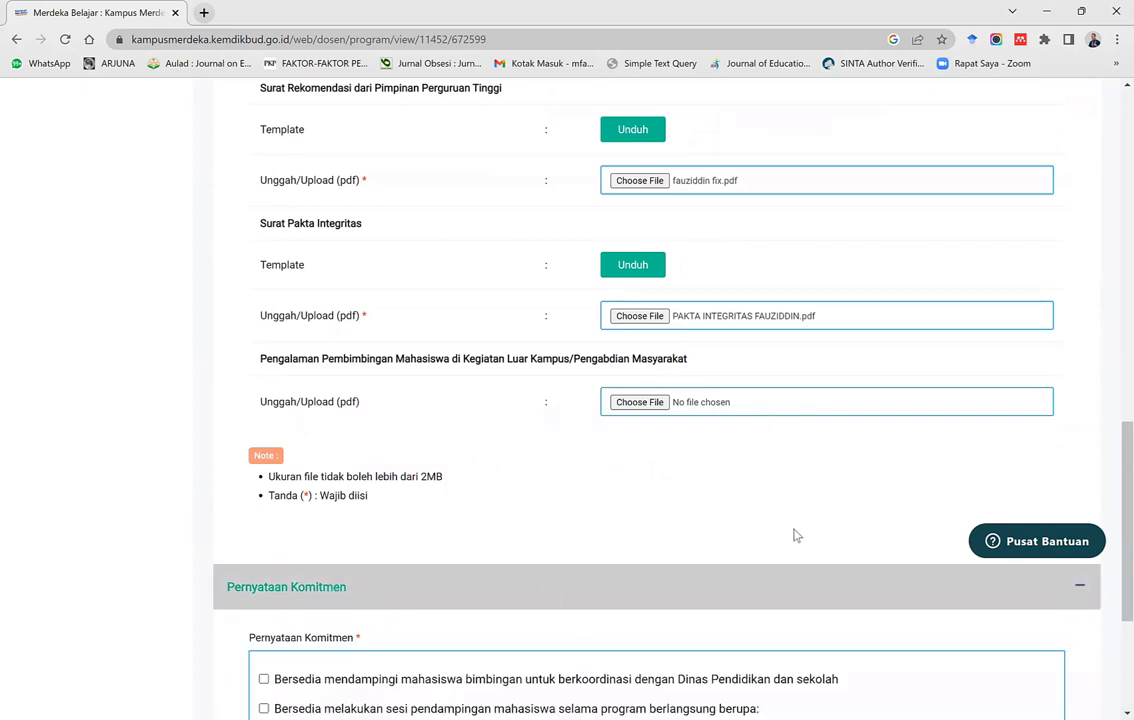
{"action": "scroll", "coordinate": [796, 536], "scroll_direction": "down", "scroll_amount": 3}
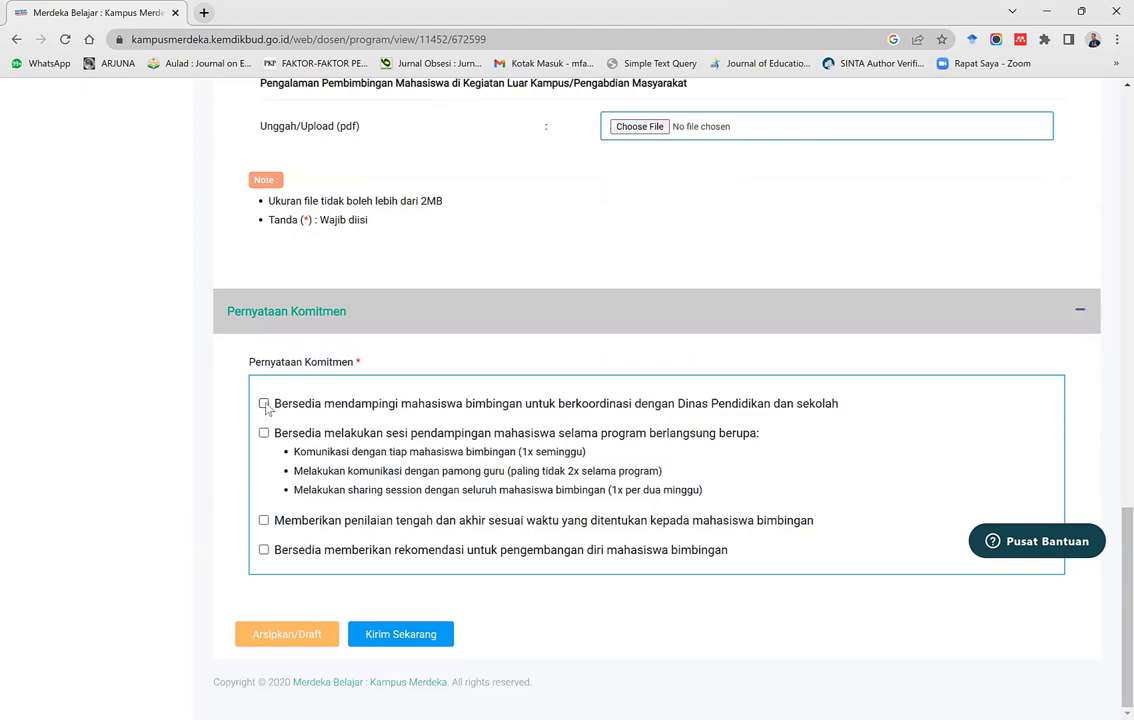
{"action": "left_click", "coordinate": [264, 404]}
{"action": "left_click", "coordinate": [264, 433]}
{"action": "left_click", "coordinate": [264, 520]}
{"action": "left_click", "coordinate": [264, 551]}
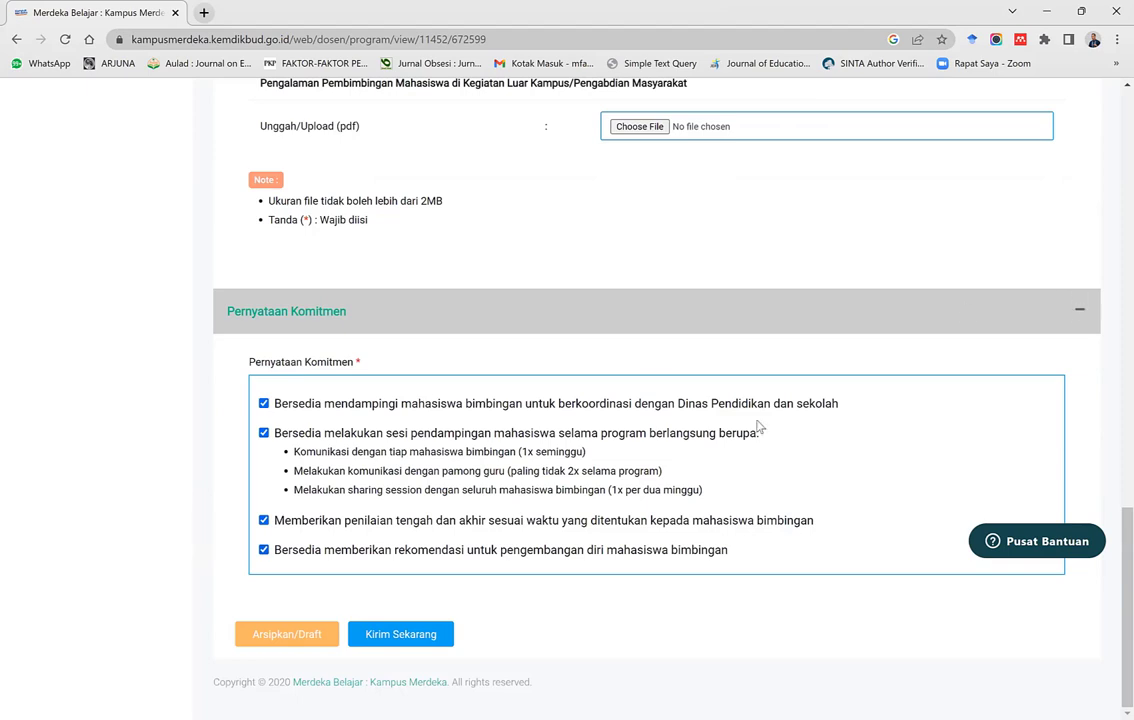
Submit the registration form and confirm sending all the data.
{"action": "left_click", "coordinate": [435, 637]}
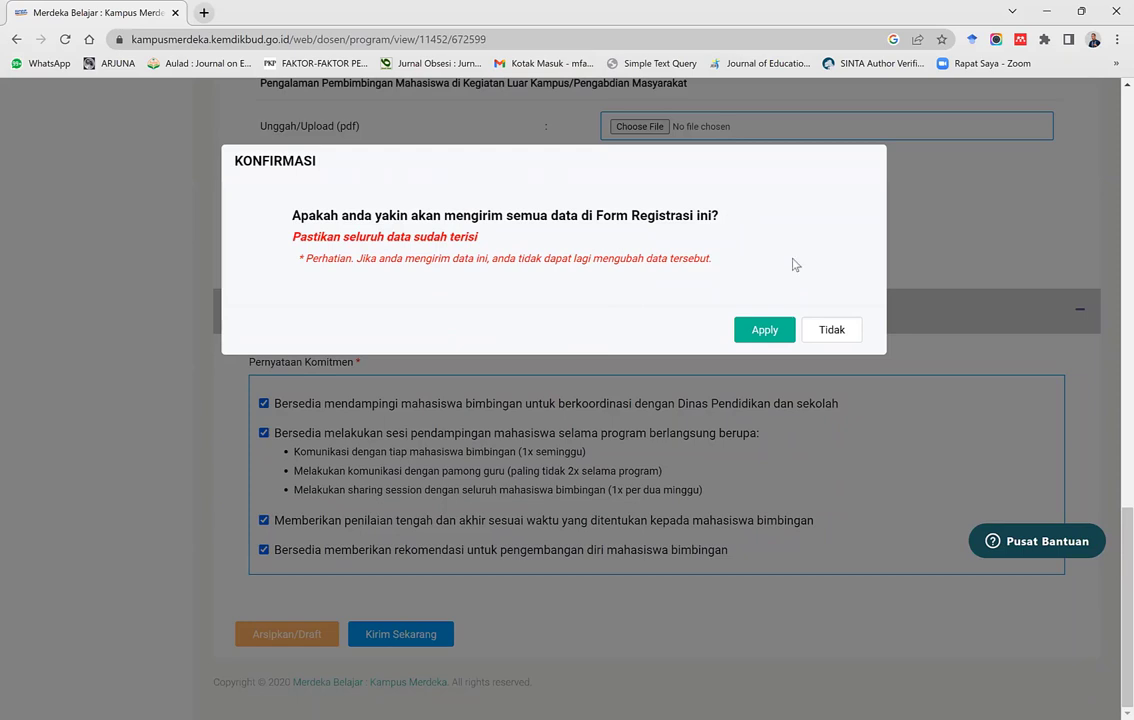
{"action": "left_click", "coordinate": [763, 333]}
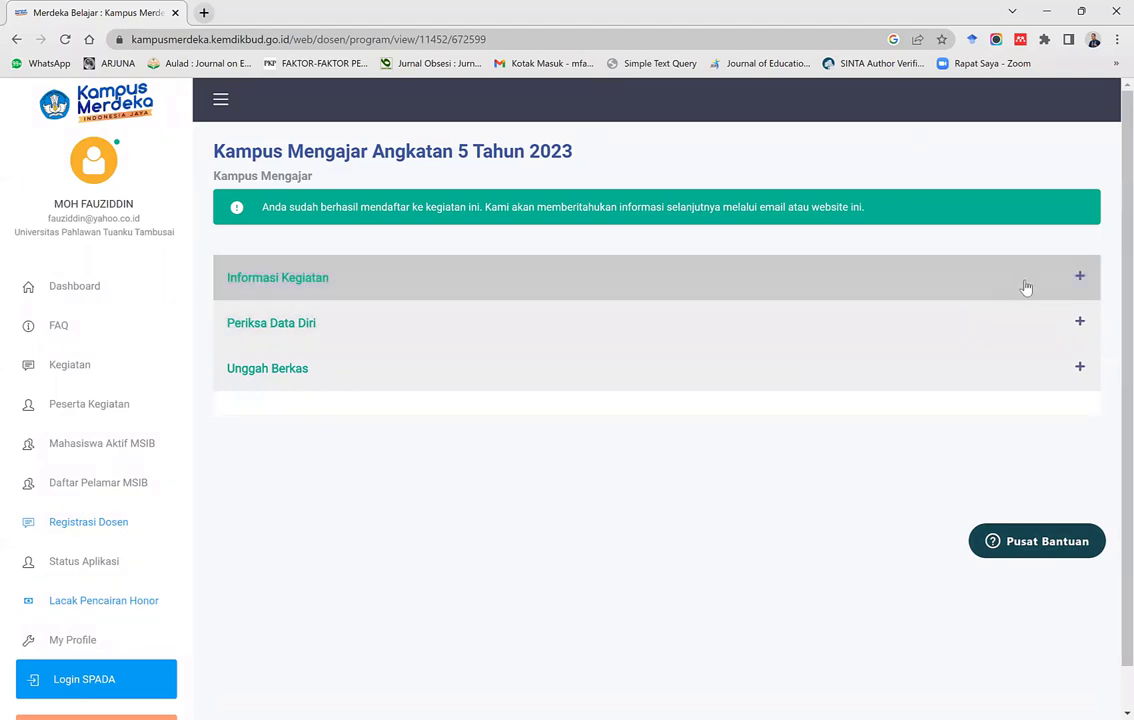
Expand and review the submitted registration's Informasi Kegiatan, Periksa Data Diri and Unggah Berkas sections.
{"action": "left_click", "coordinate": [1079, 277]}
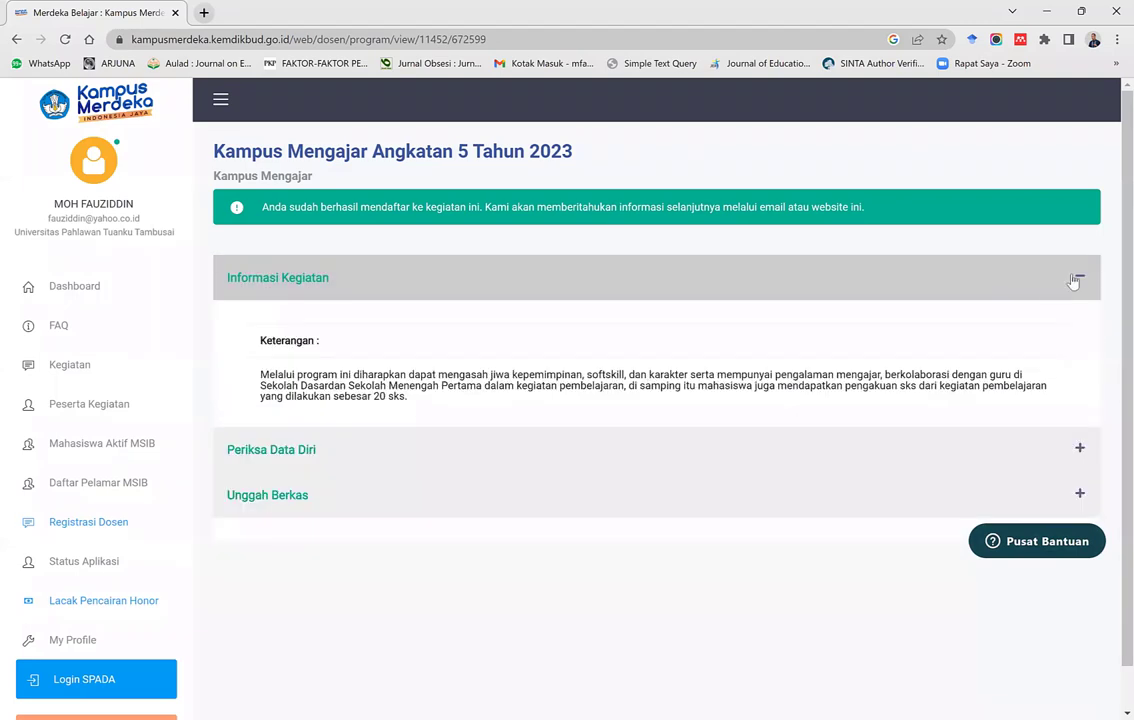
{"action": "scroll", "coordinate": [1018, 305], "scroll_direction": "down", "scroll_amount": 2}
{"action": "scroll", "coordinate": [1018, 305], "scroll_direction": "down", "scroll_amount": 1}
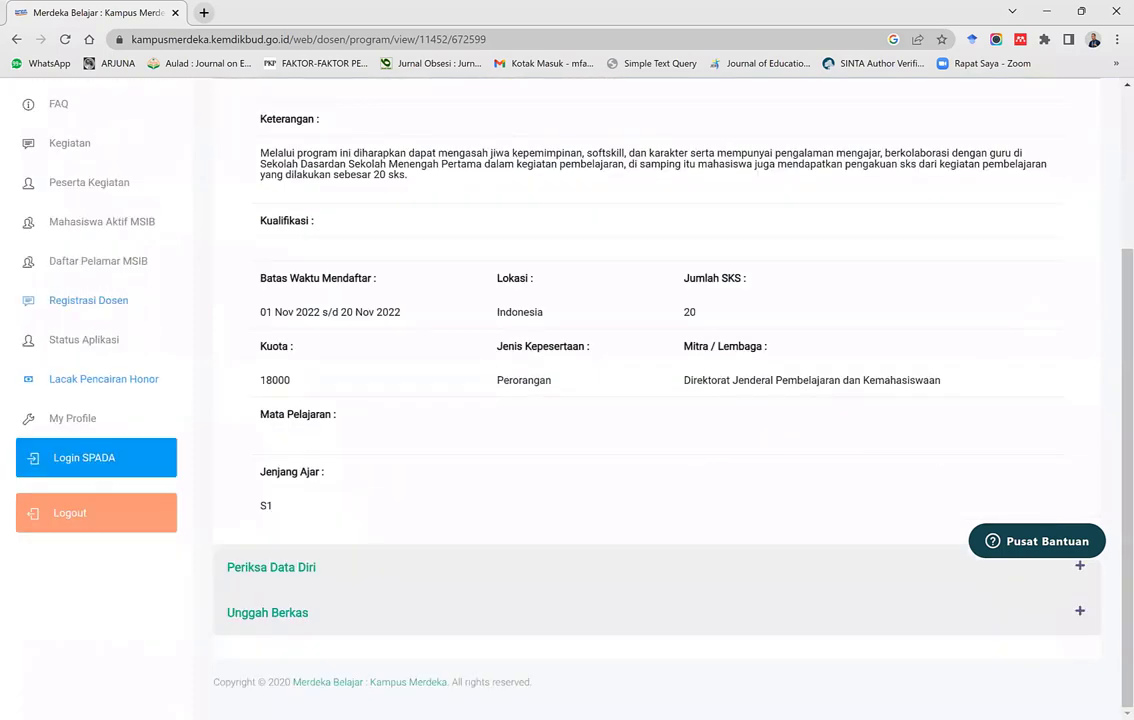
{"action": "left_click", "coordinate": [1081, 569]}
{"action": "scroll", "coordinate": [878, 525], "scroll_direction": "down", "scroll_amount": 3}
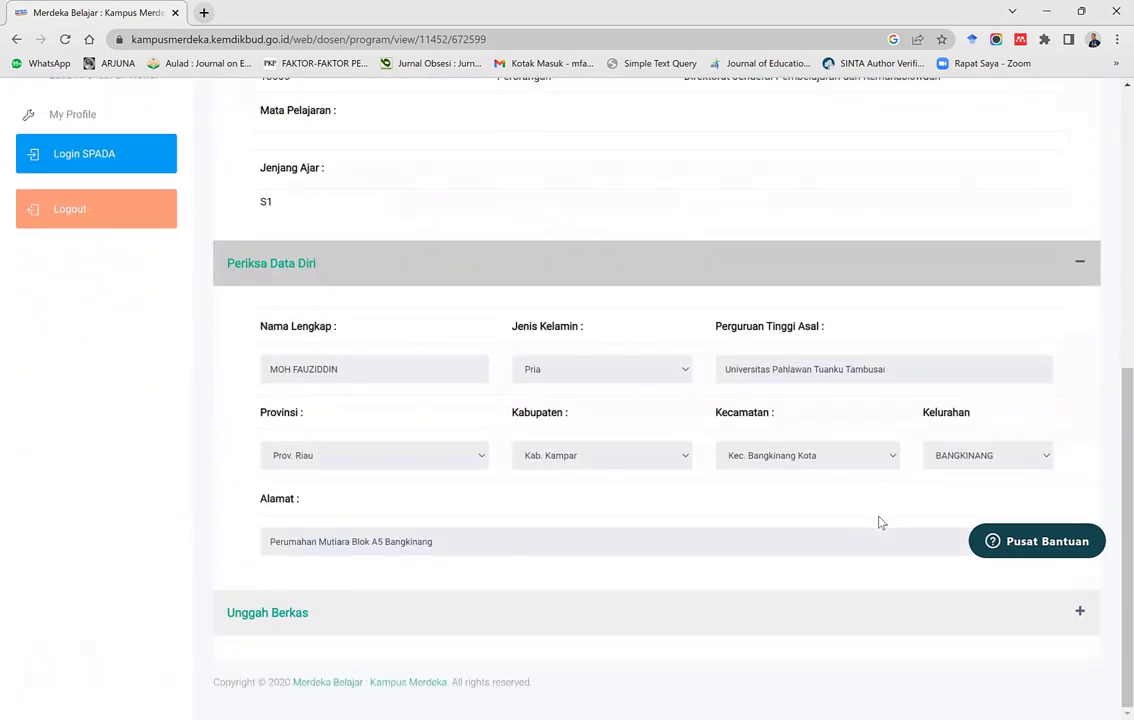
{"action": "left_click", "coordinate": [1079, 610]}
{"action": "scroll", "coordinate": [818, 563], "scroll_direction": "down", "scroll_amount": 3}
{"action": "scroll", "coordinate": [818, 559], "scroll_direction": "down", "scroll_amount": 3}
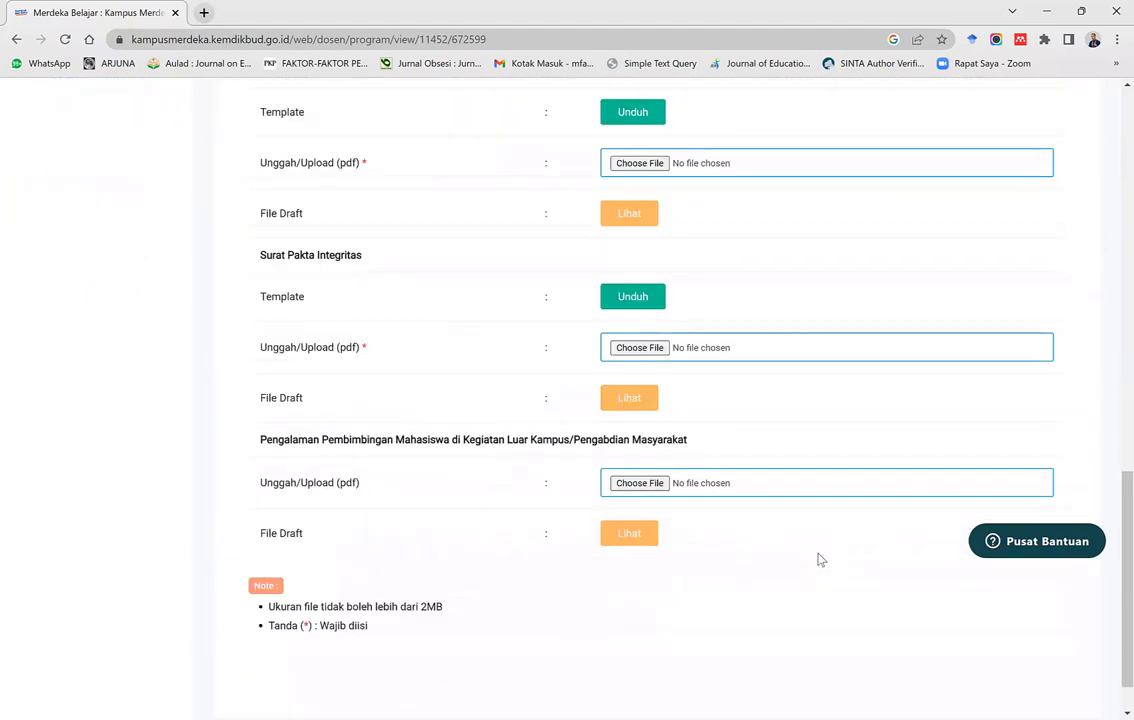
{"action": "scroll", "coordinate": [818, 550], "scroll_direction": "up", "scroll_amount": 15}
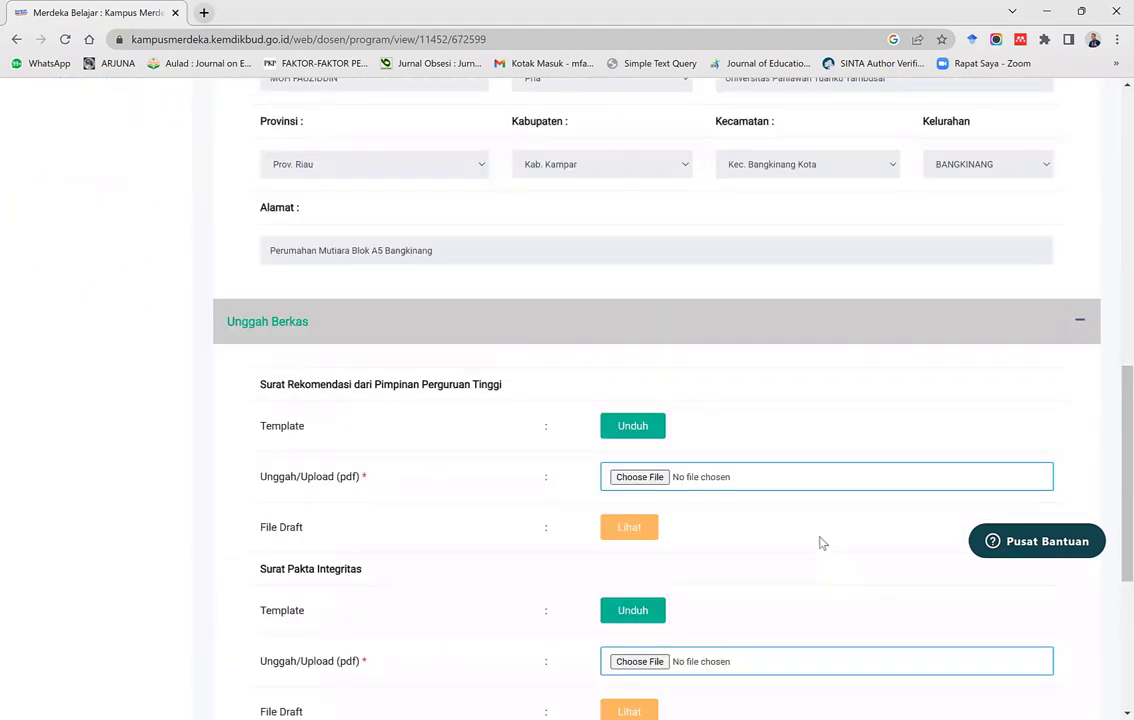